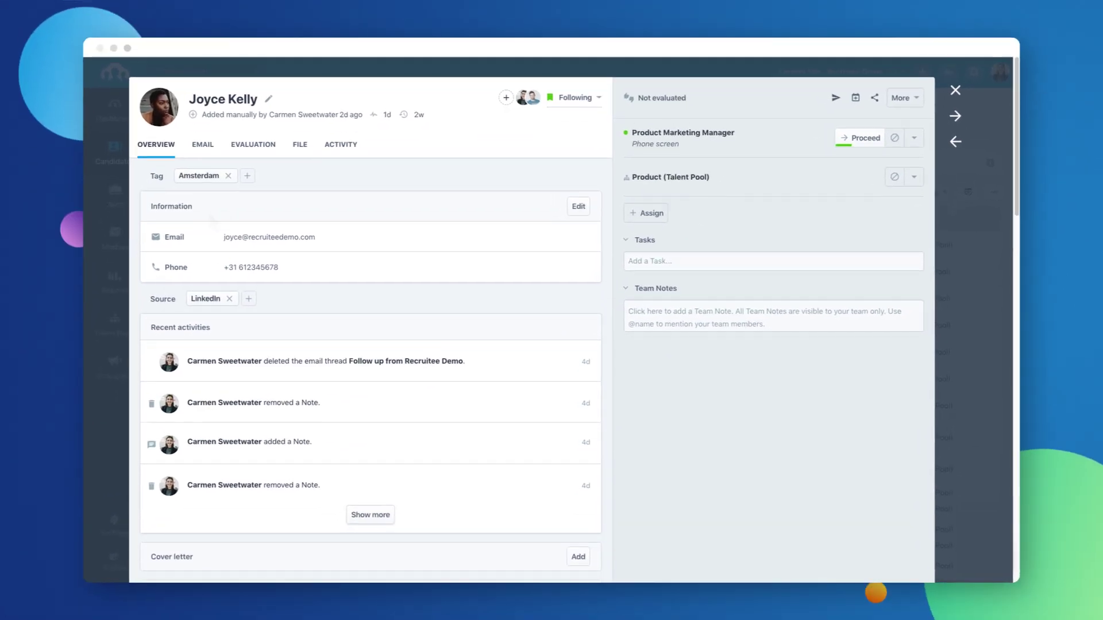
Post a Strong yes quick evaluation praising the candidate's product marketing and project management background.
left_click(259, 149)
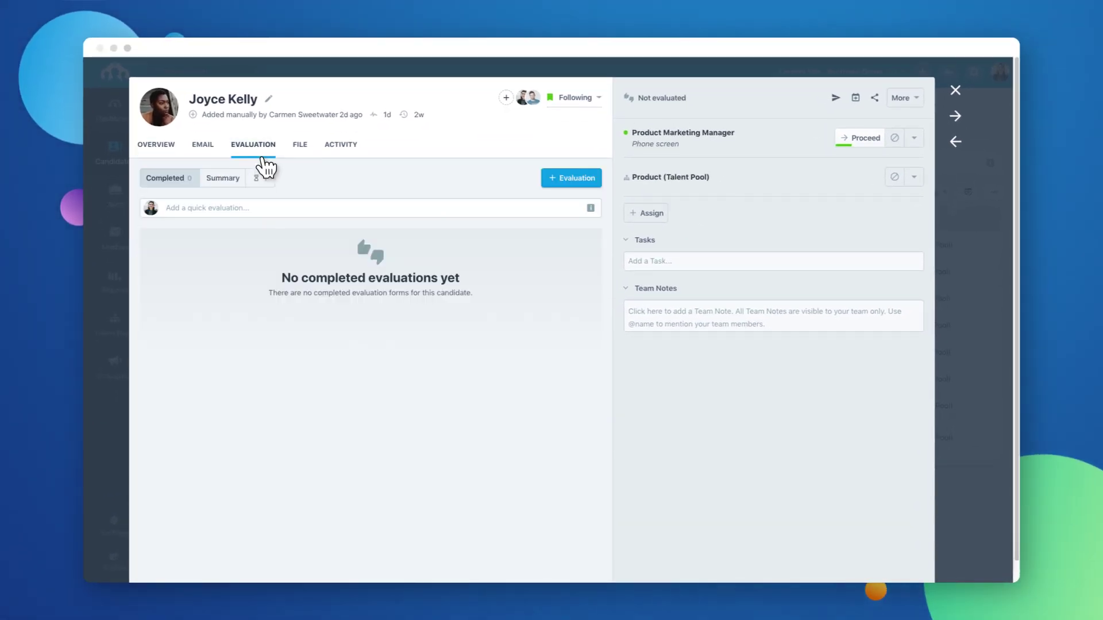
left_click(283, 210)
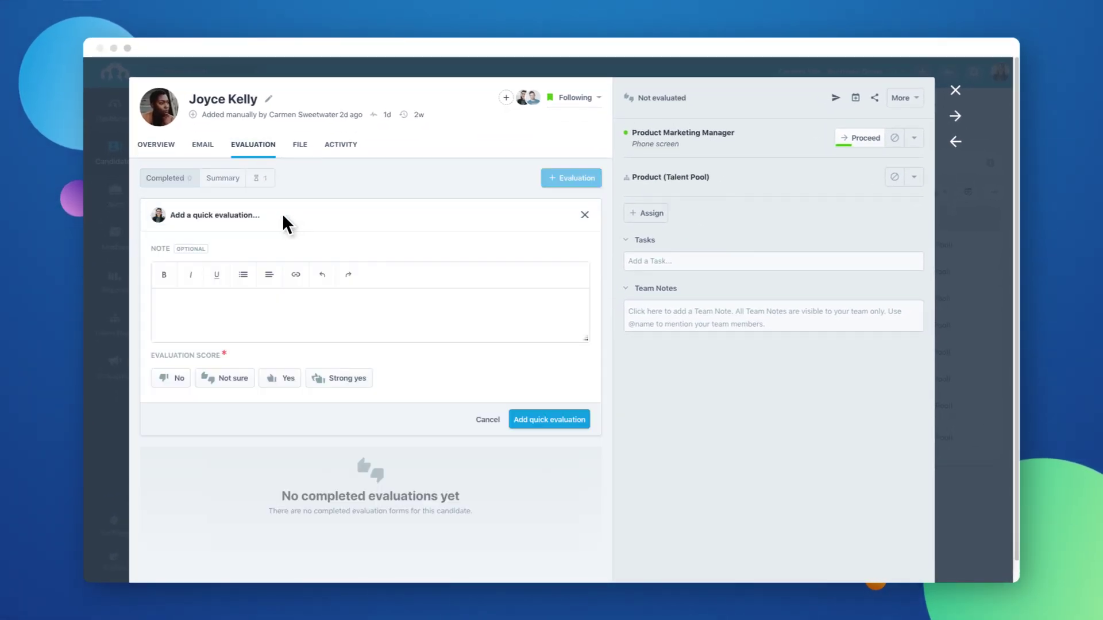
type("I enjoyed chatting with Joyce today. She has a strong background in product marketing and project management.")
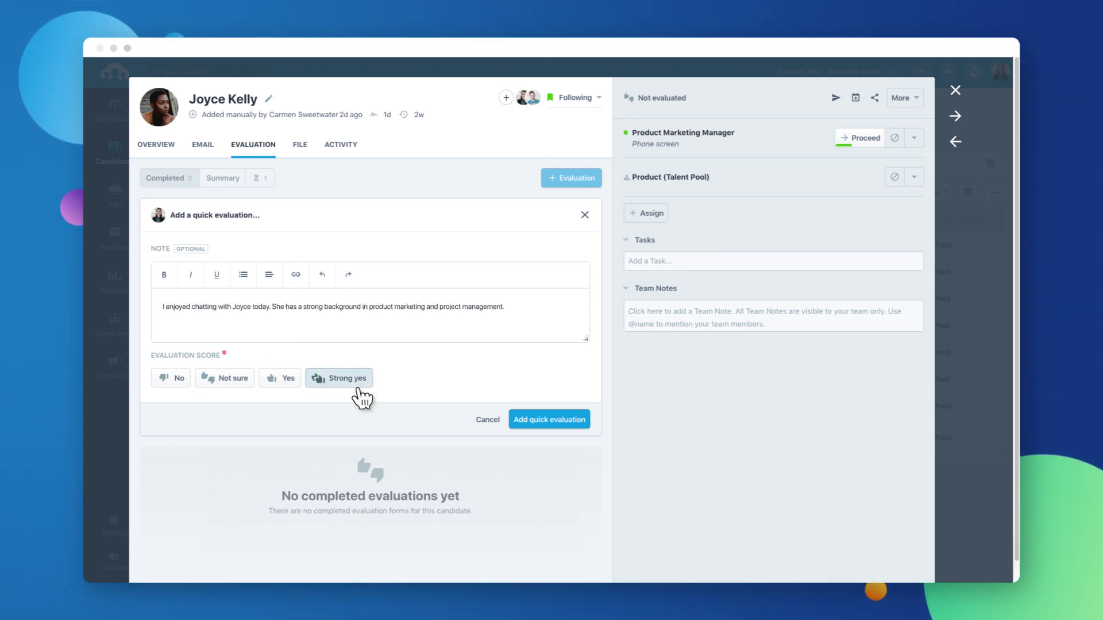
left_click(358, 389)
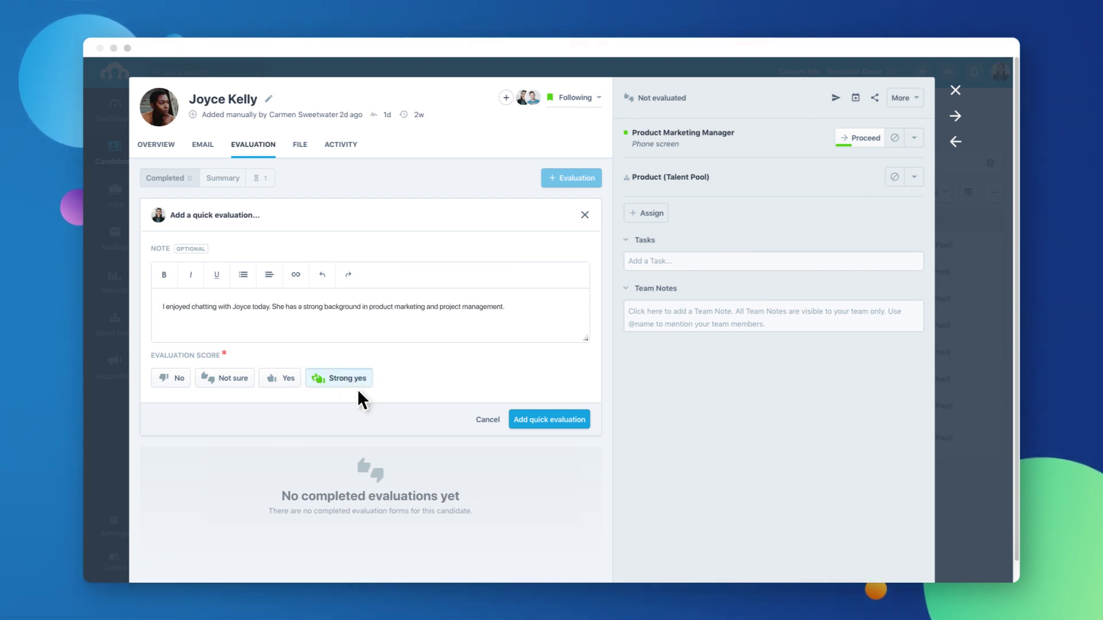
left_click(567, 428)
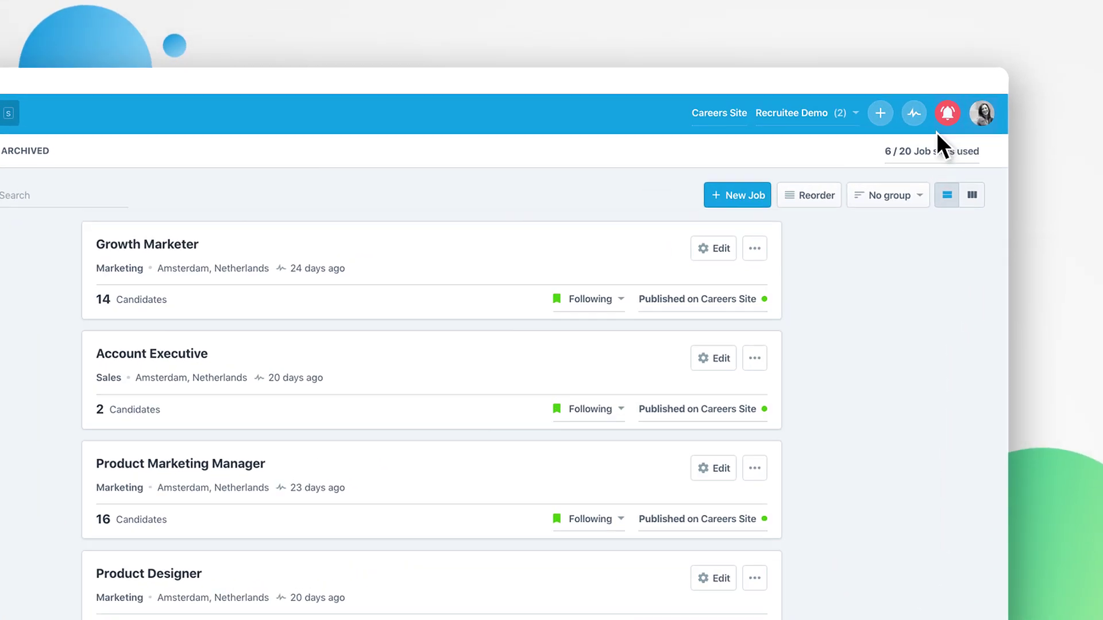
Check the latest notifications, then go to Settings to view the Email provider settings.
left_click(948, 115)
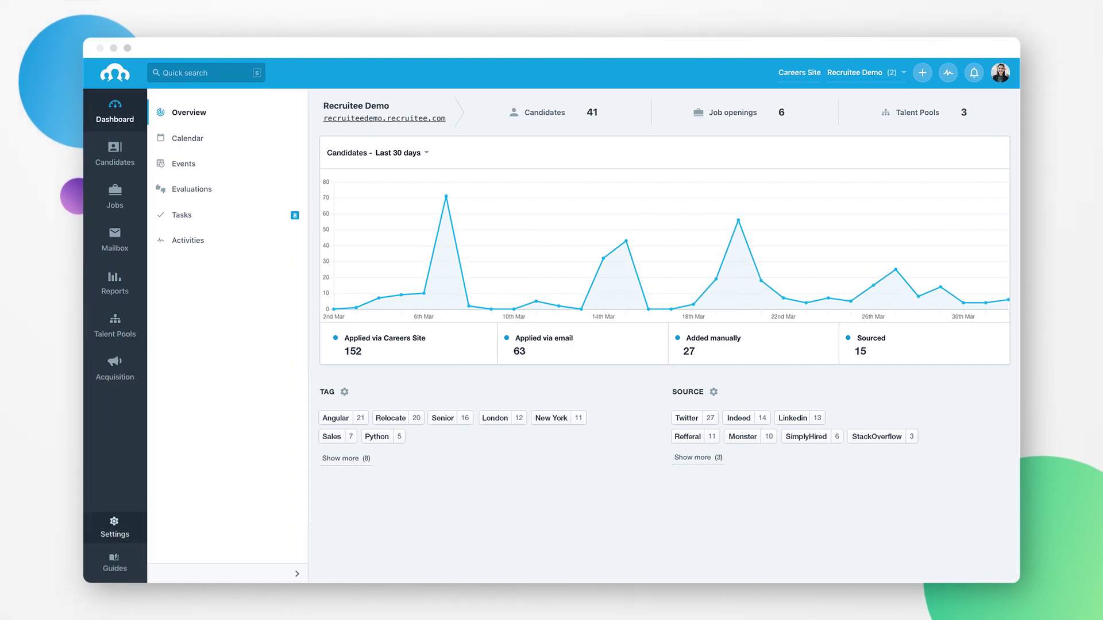
left_click(114, 527)
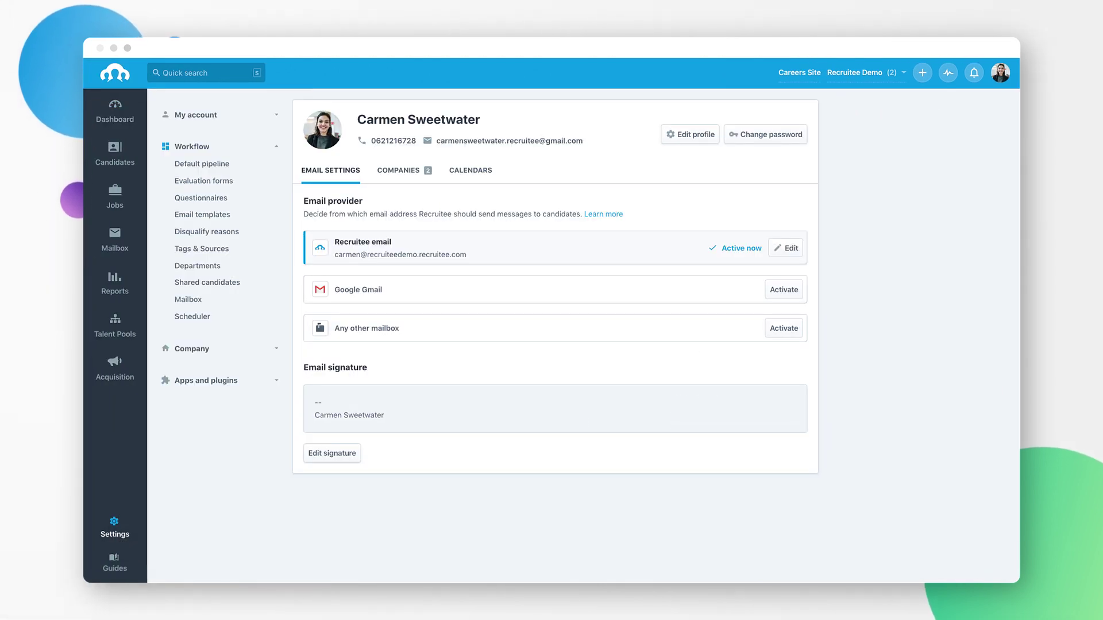
Add a multi-line text question 'Creativity' with a pasted hint to the Product Marketing Manager form.
left_click(204, 183)
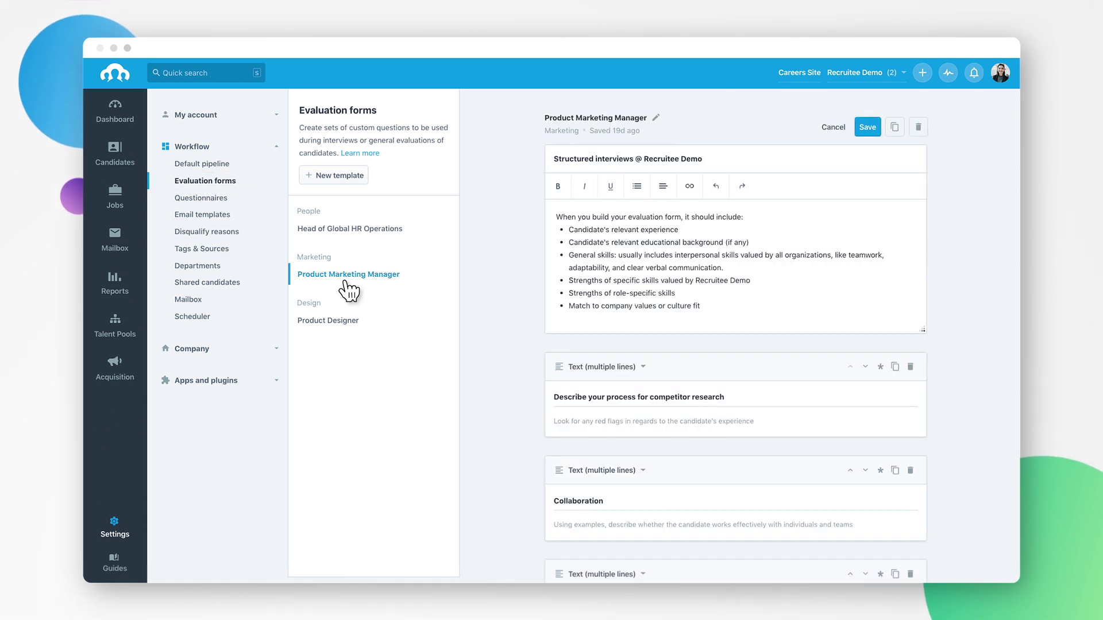
scroll(739, 476, "down", 3)
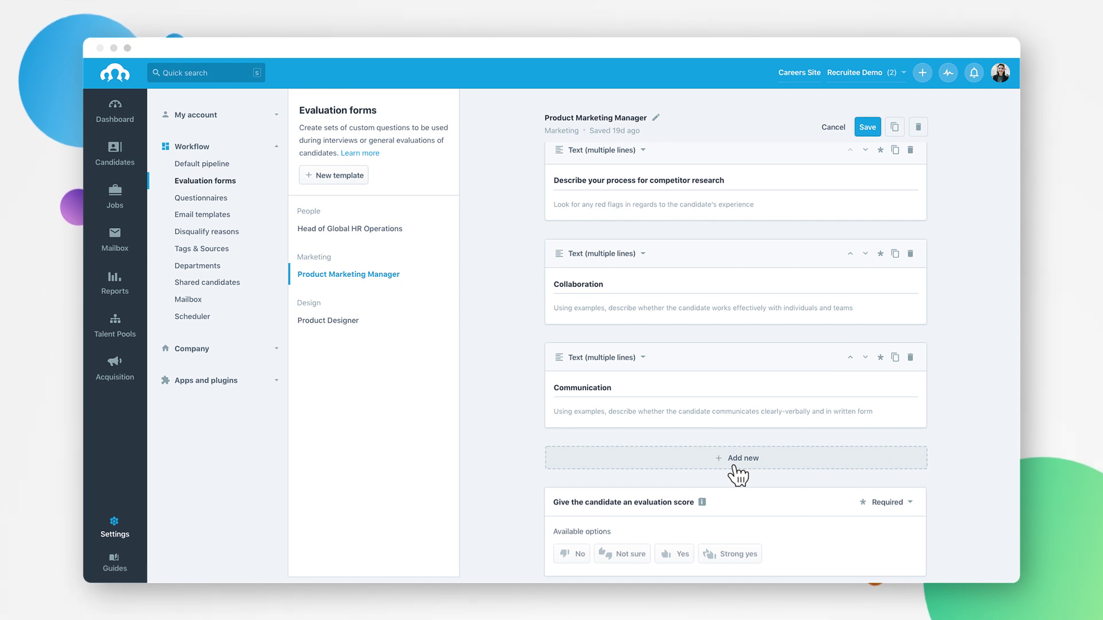
left_click(736, 468)
left_click(738, 325)
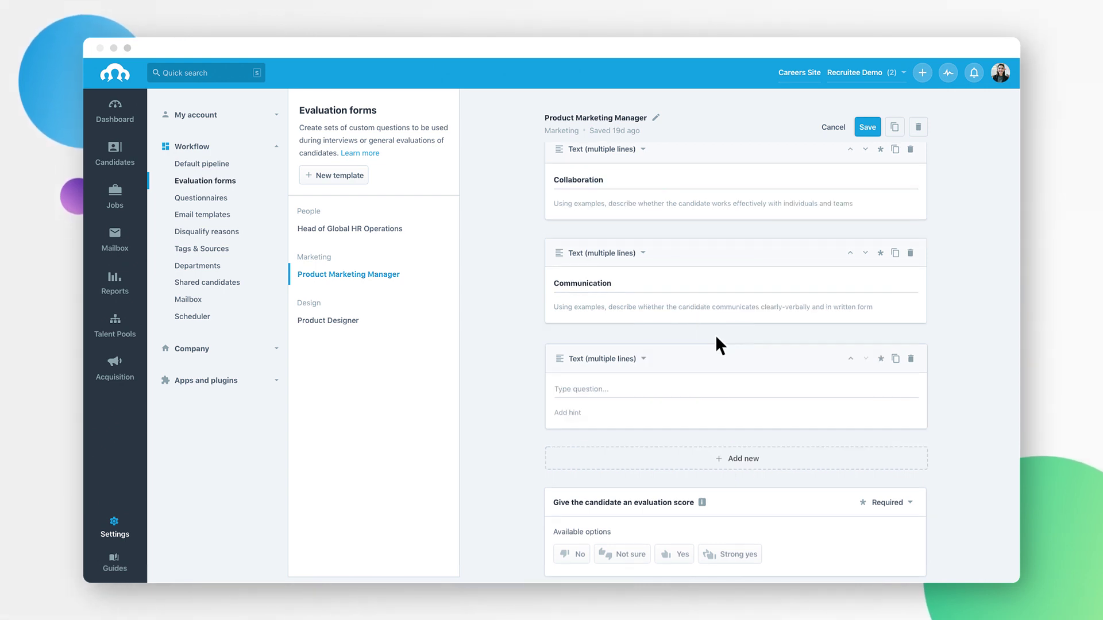
left_click(625, 395)
left_click(625, 418)
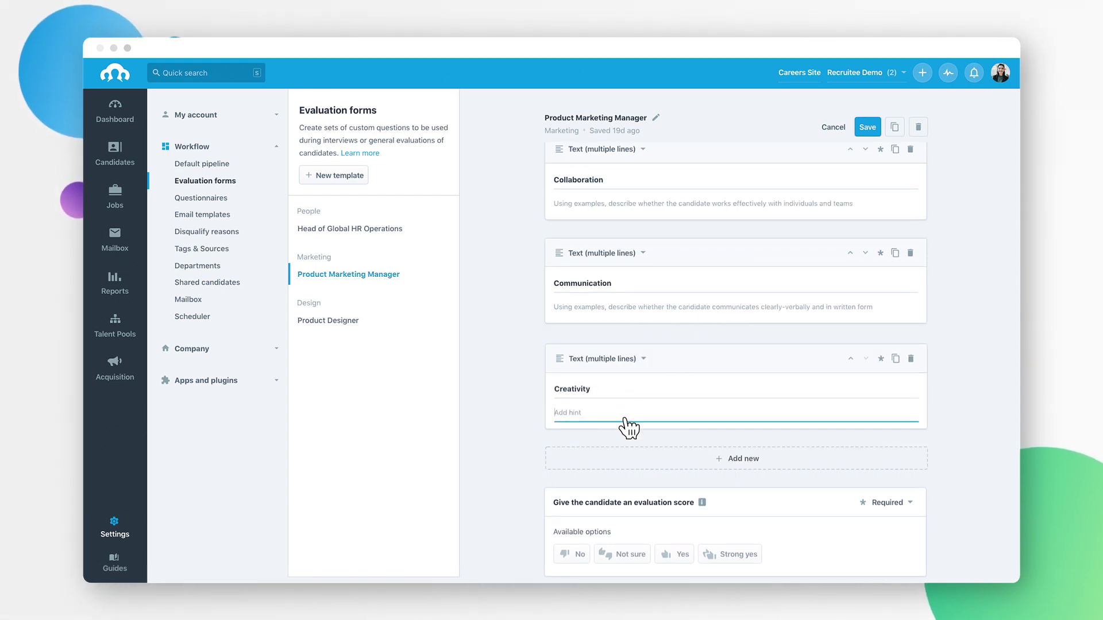
key("ctrl+v")
left_click(739, 460)
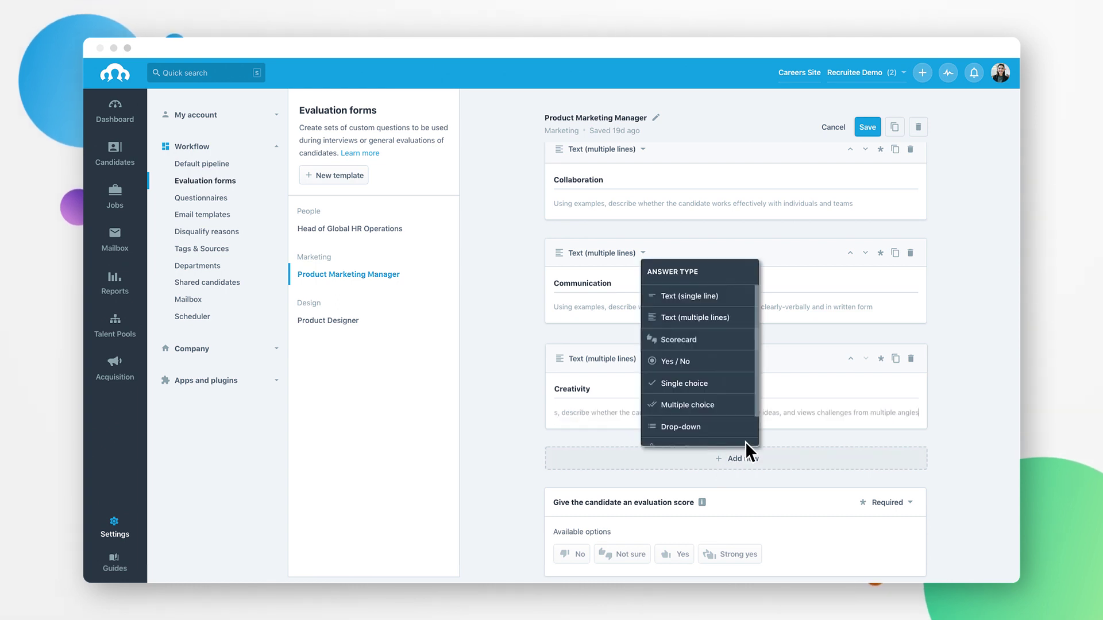
Add a scorecard rating educational background, prior work experience, job-specific skills and company values match.
left_click(737, 340)
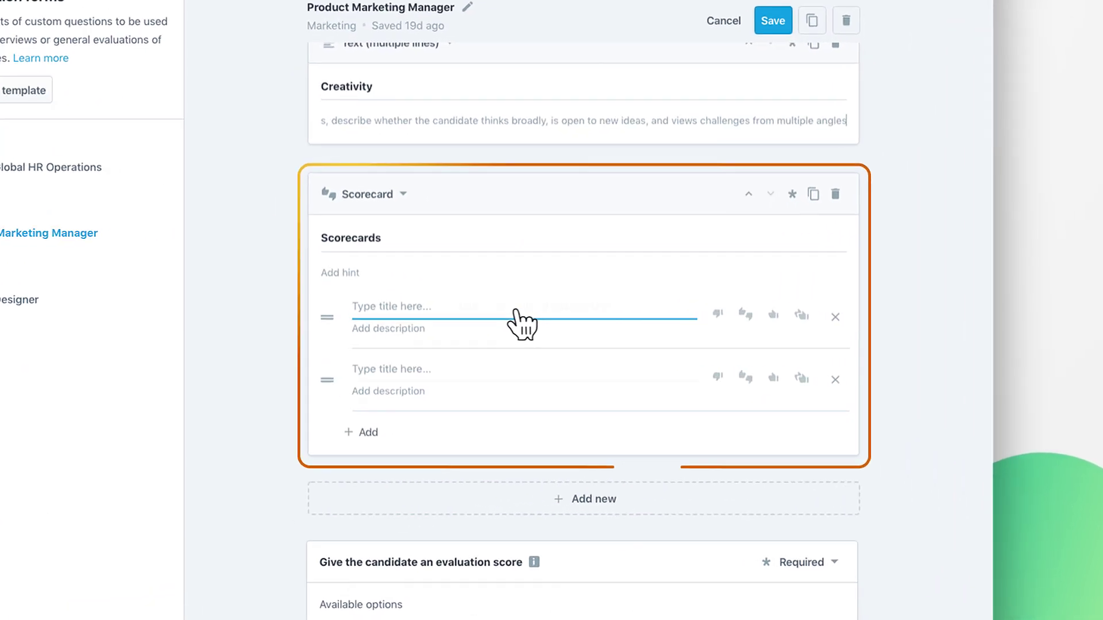
type("Strength of the candidate’s  educational background:")
left_click(514, 374)
type("Strength of the candidate’s prior  work experience:")
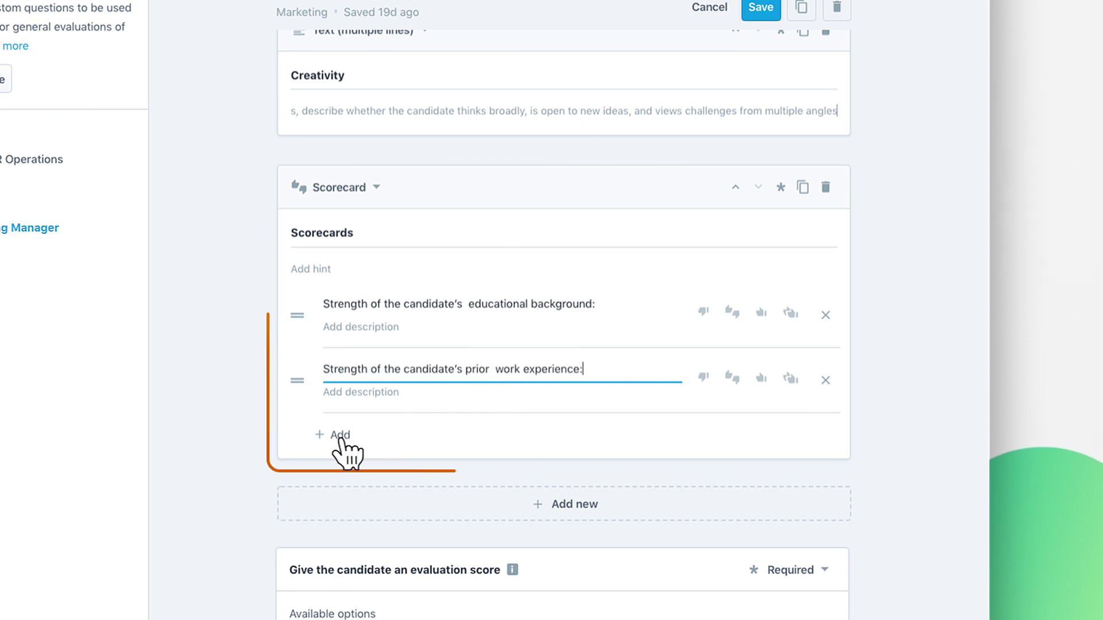
left_click(340, 435)
type("Candidate’s job-specific skills:")
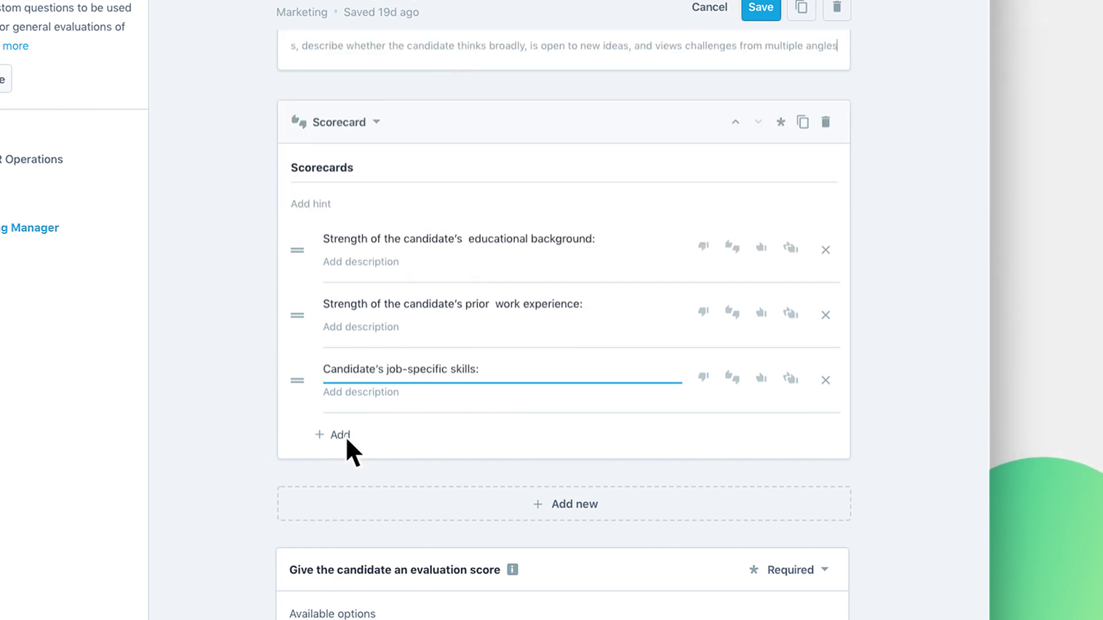
left_click(340, 435)
type("Candidate’s match to company values:")
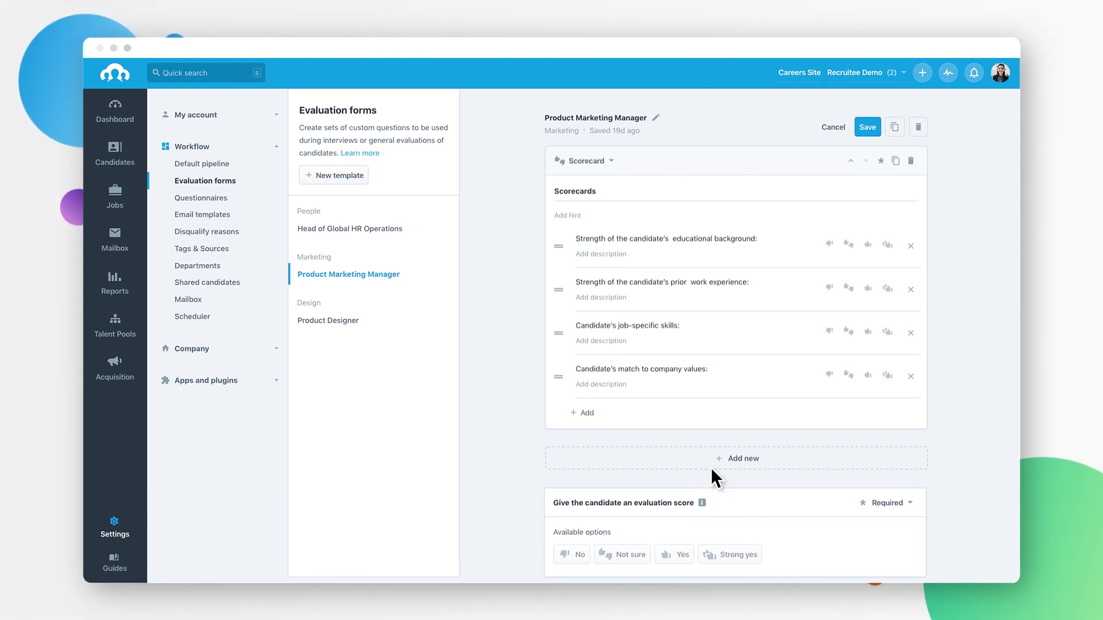
Add a required multi-line question 'Overall Impressions & Recommendation' with a descriptive hint.
left_click(752, 459)
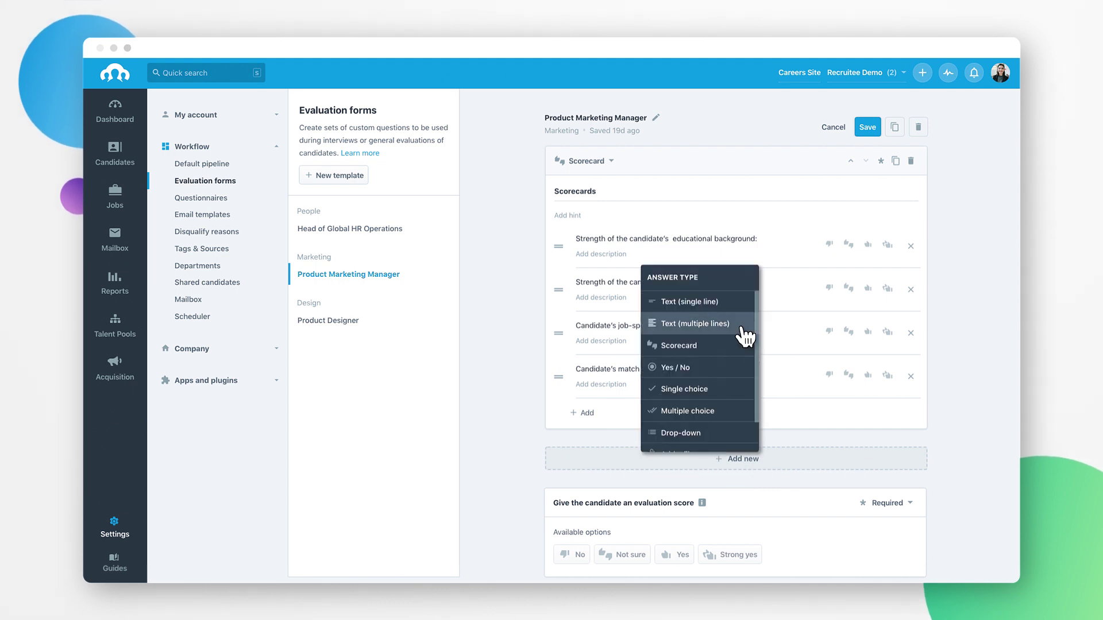
left_click(745, 335)
type("Overall Impressions & Recommendation")
left_click(684, 419)
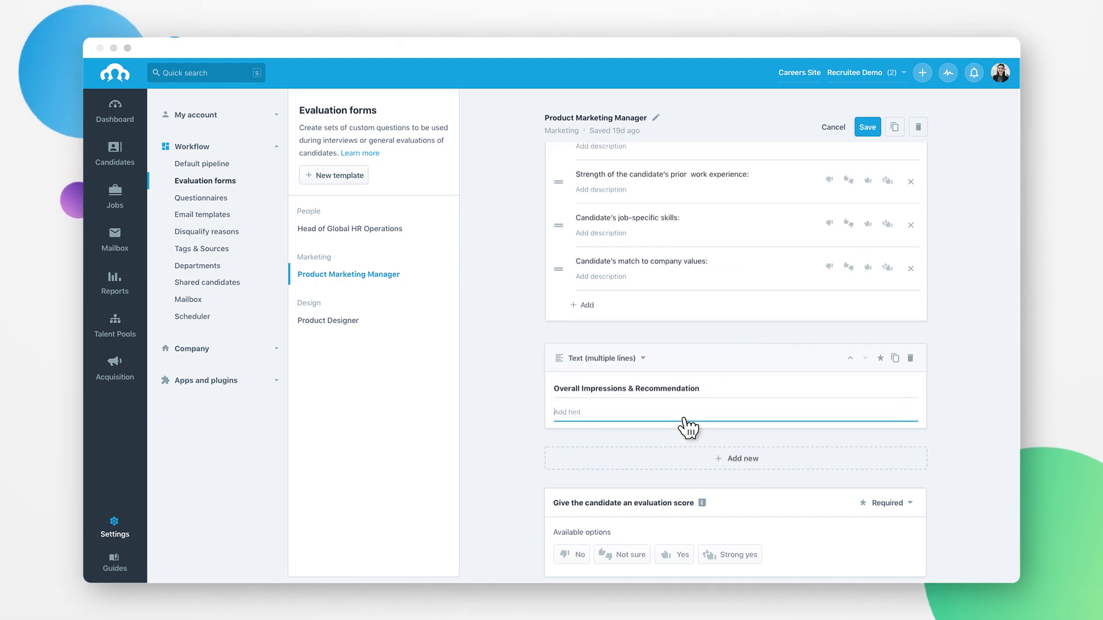
key("ctrl+v")
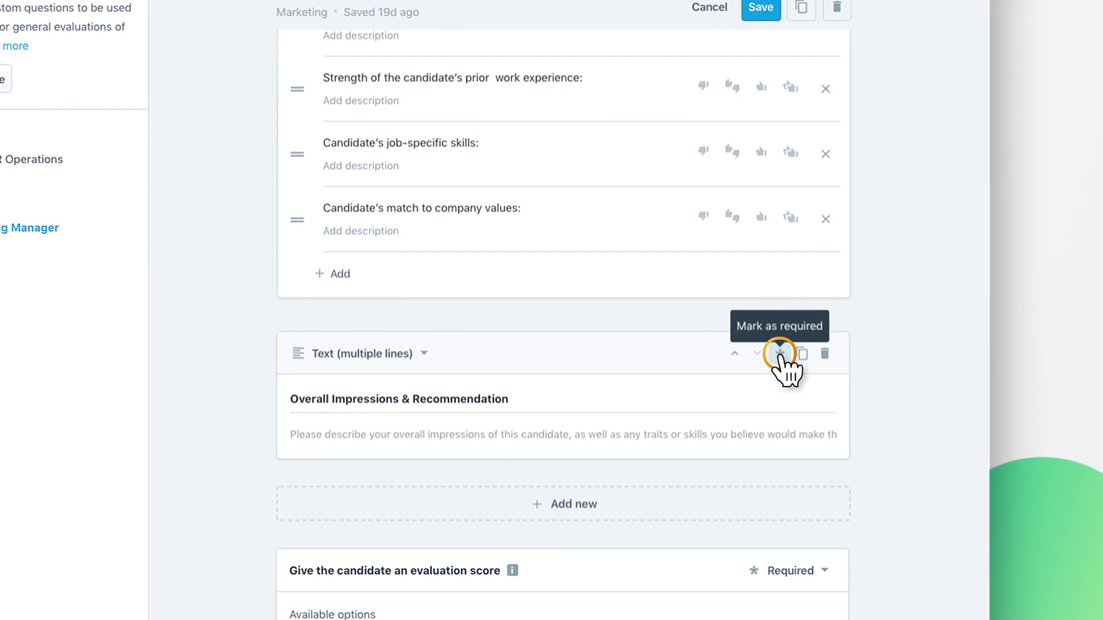
left_click(779, 354)
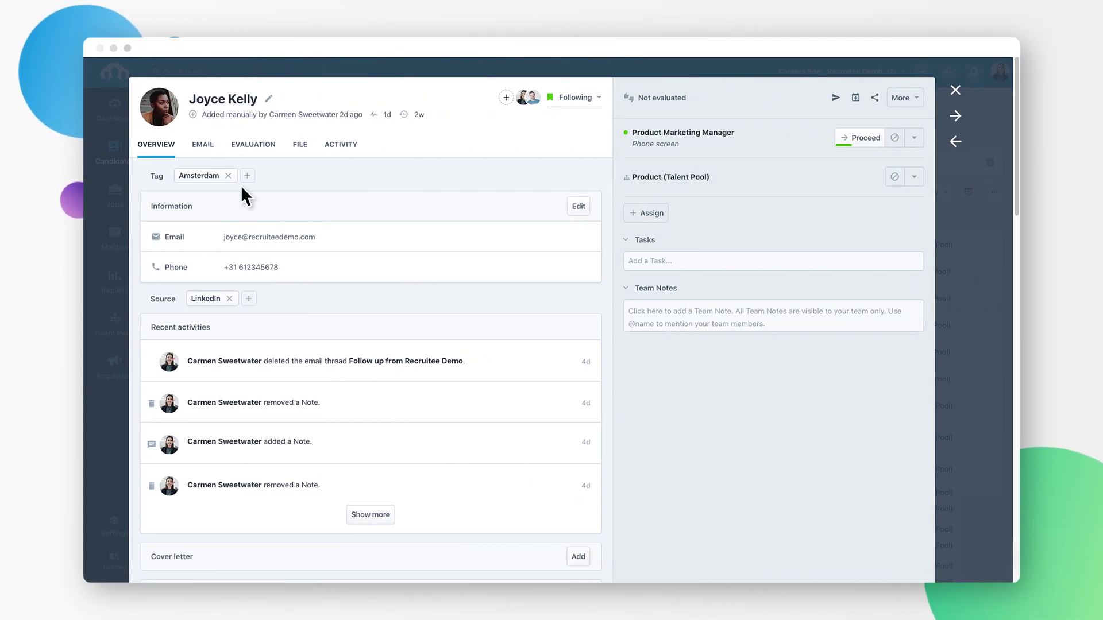
Save a Strong yes quick evaluation noting the candidate's product marketing background.
left_click(269, 157)
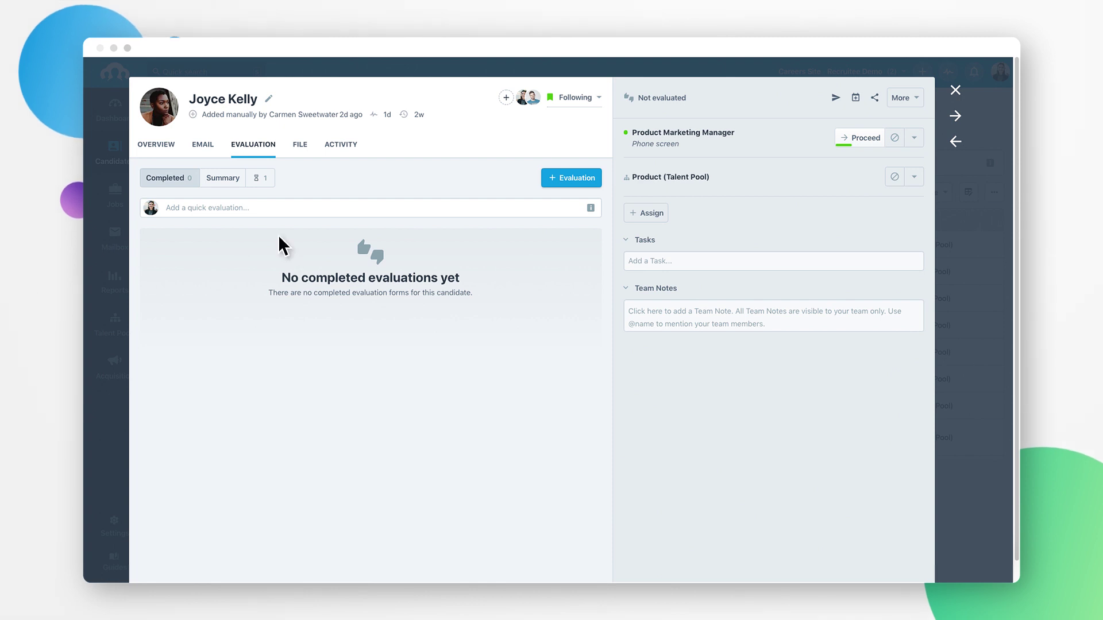
left_click(266, 216)
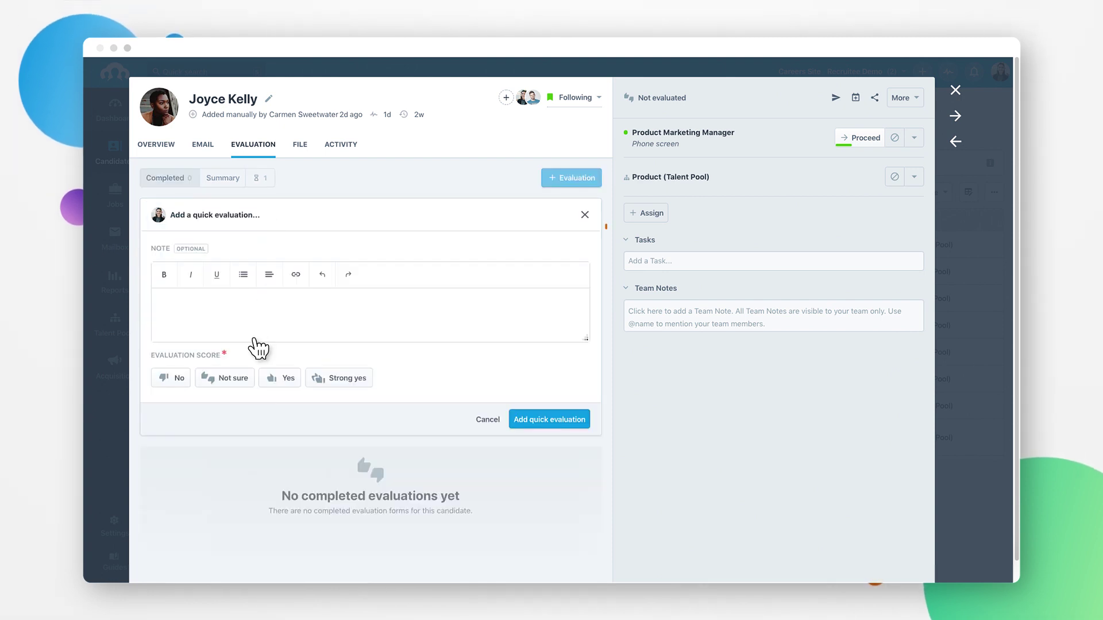
type("I enjoyed chatting with Joyce today. She has a strong background in product marketing and project management.")
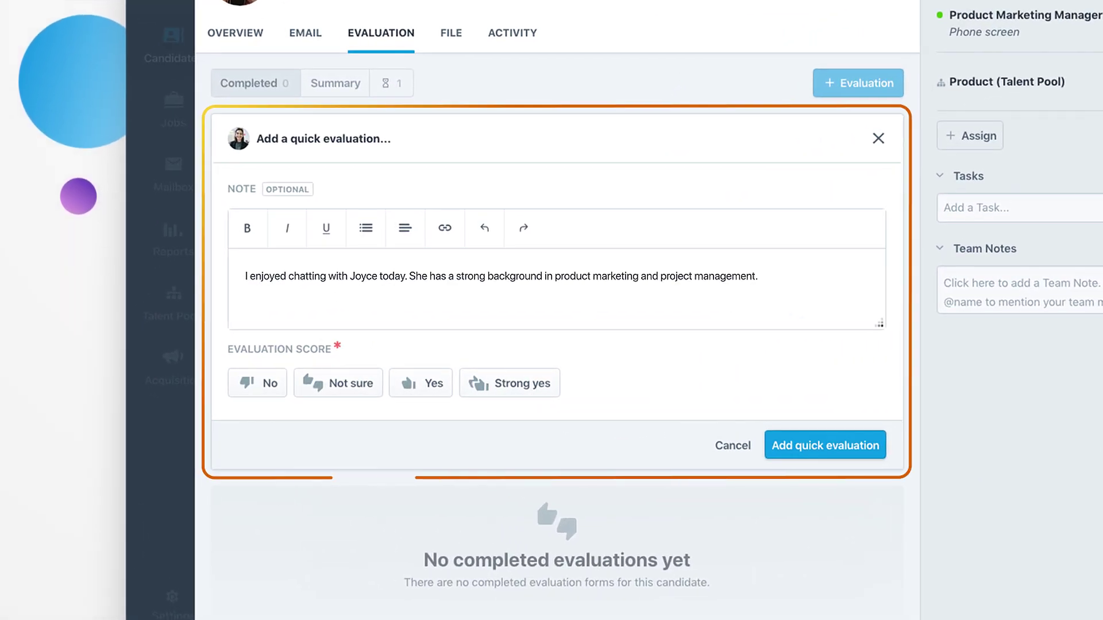
left_click(505, 388)
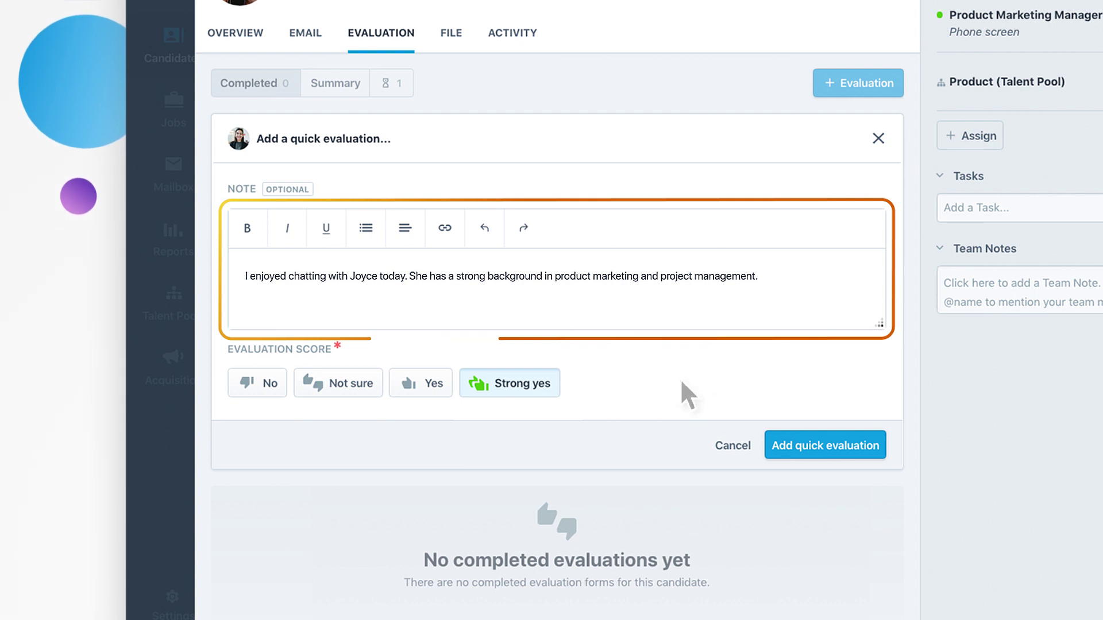
left_click(810, 453)
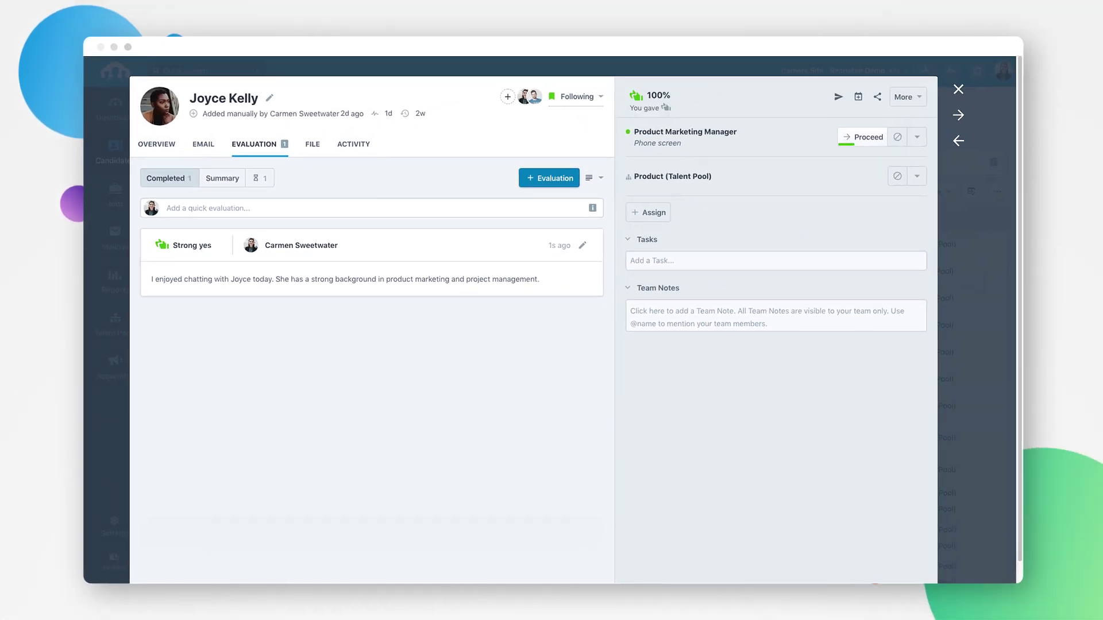
Start a structured evaluation using the Product Marketing Manager evaluation form.
left_click(551, 181)
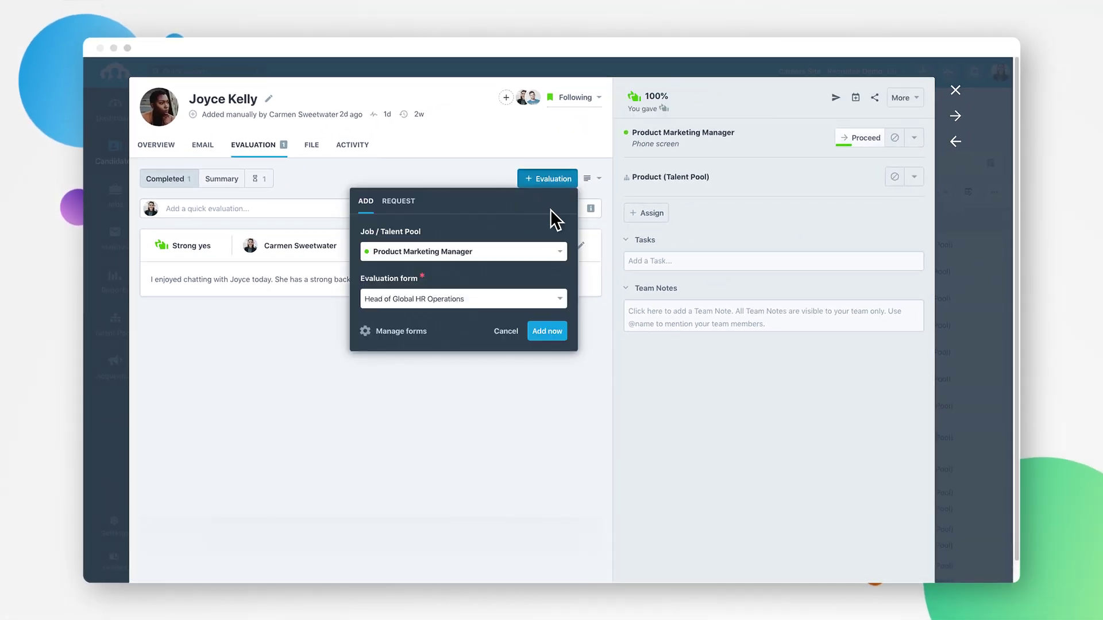
left_click(555, 299)
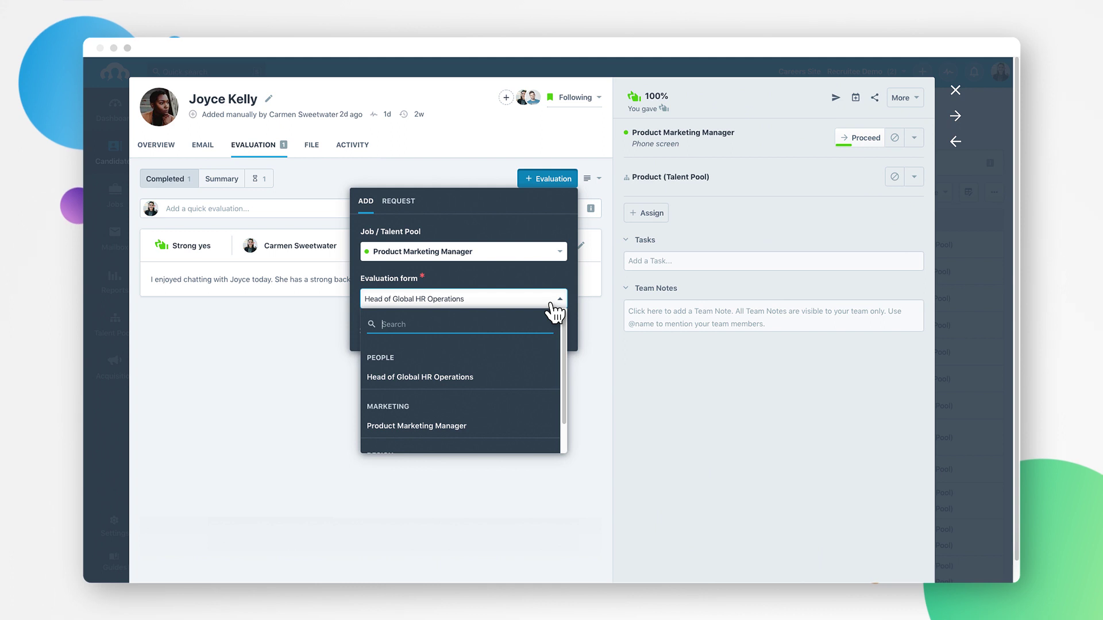
left_click(553, 432)
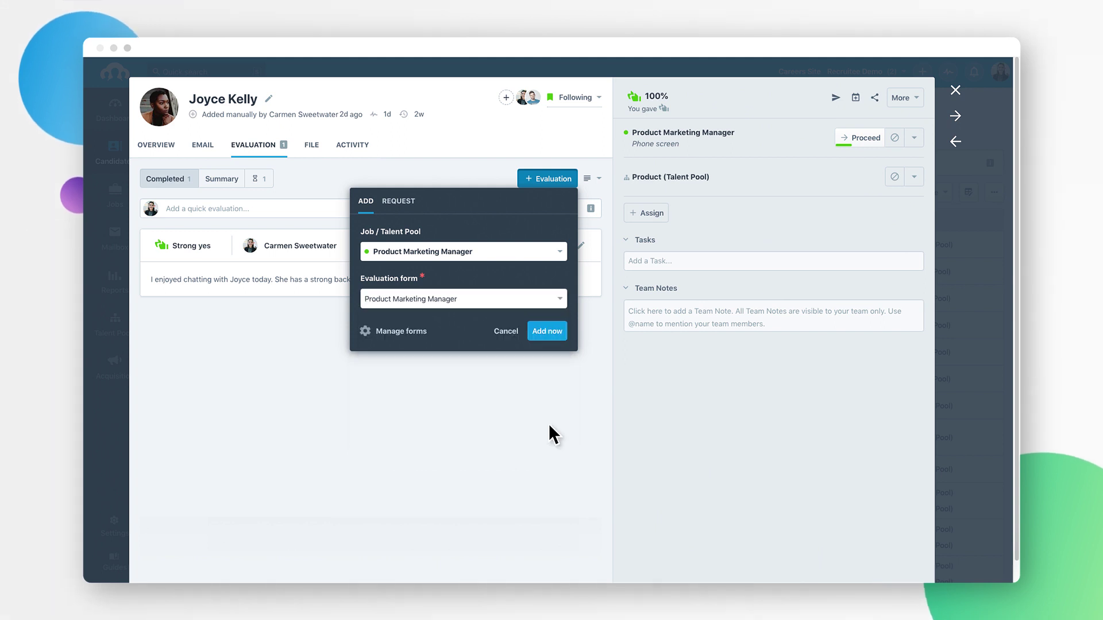
Fill in the competitor research, Collaboration, Communication and Creativity answers with pasted text.
left_click(547, 336)
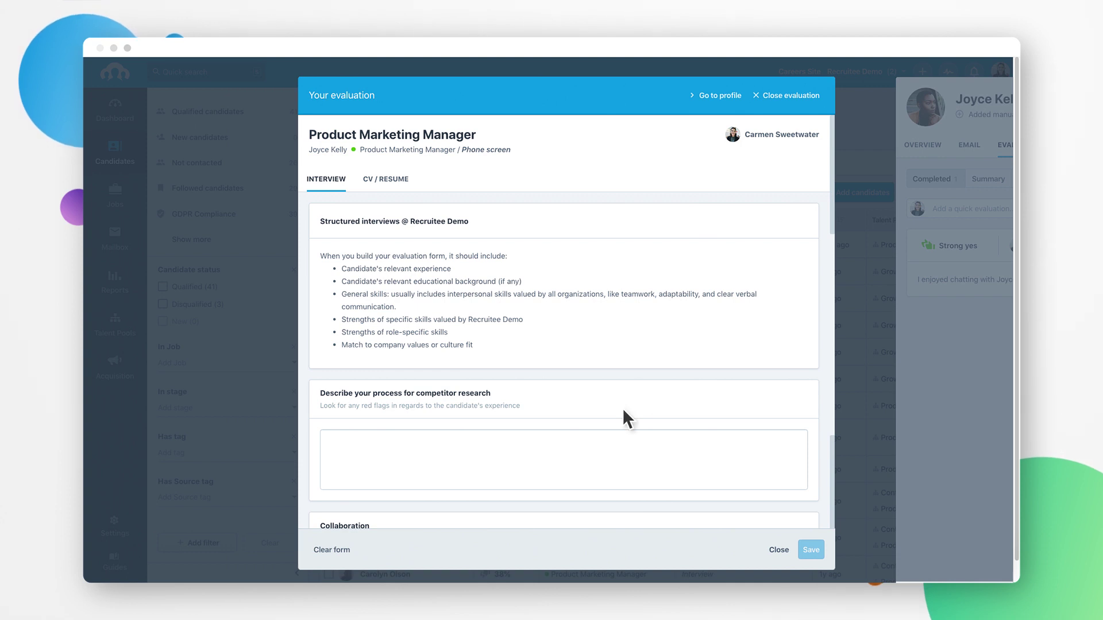
scroll(541, 483, "down", 2)
left_click(544, 362)
type("Product marketing conducts competitor research to understand which features are must-haves for customers to buy or switch (we call these \"table stakes\") and which ones could help tell a compelling story. What functionality is industry standard that we believe is fundamentally flawed? What must we build to have a working product that competes? What should we build to differentiate the product and leverage our platform in a way that only we can?")
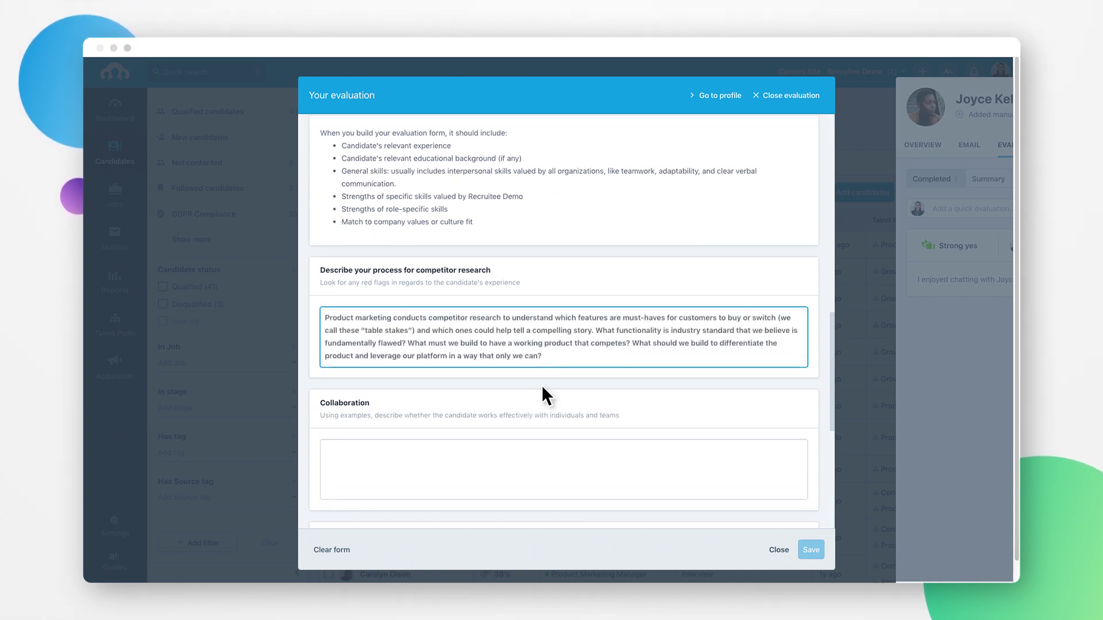
left_click(537, 460)
type("Joyce talked a lot about how she has had to work cross-functionally in her role in order to succeed. Working across locations and teams sounds challenging, but she’s been able to form relationships in order to plan launches, train teammates, and execute on Go-To-Market strategy.")
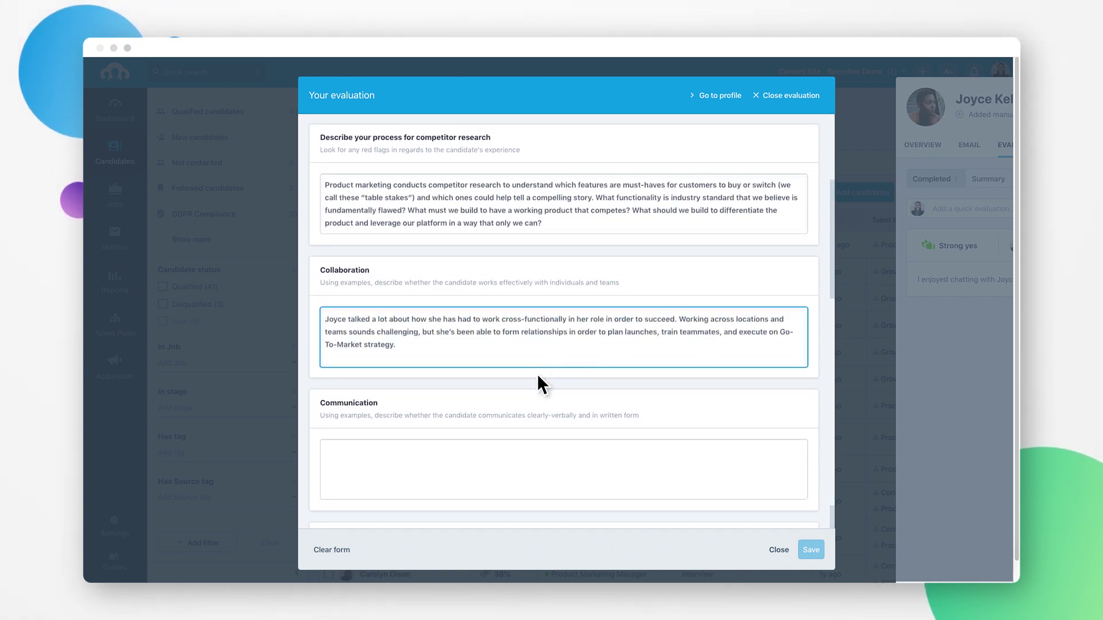
key("Tab")
type("Joyce was very well spoken throughout her interview. I was able to look at her Go-To-Market plan, as well as watch her do a quick training on storytelling. She was engaging, clear, and straightforward.")
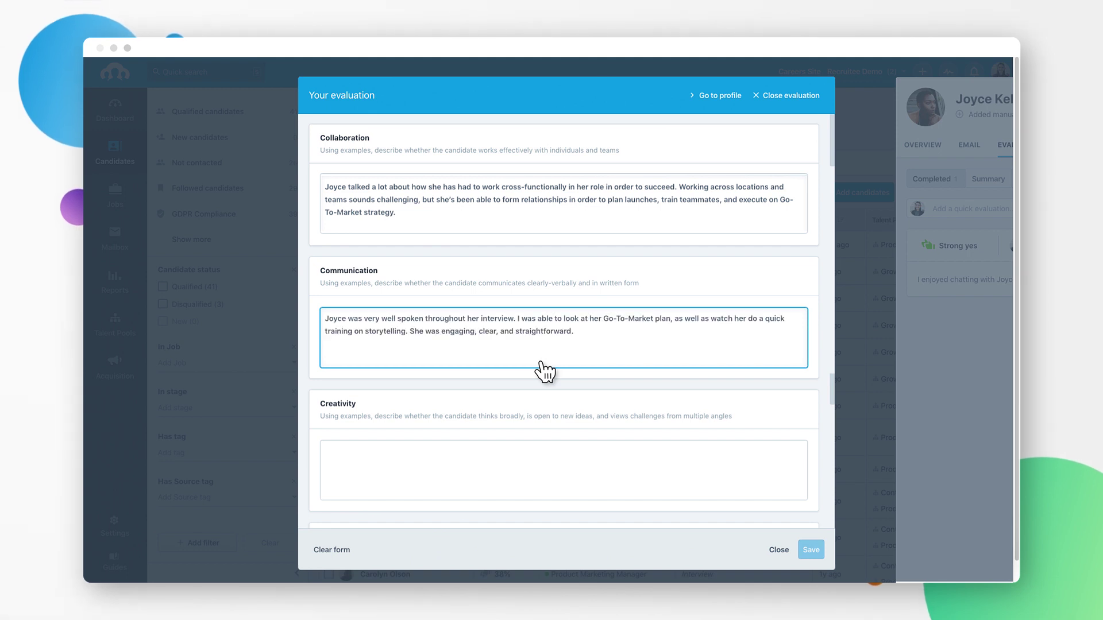
key("Tab")
key("ctrl+v")
scroll(549, 361, "down", 3)
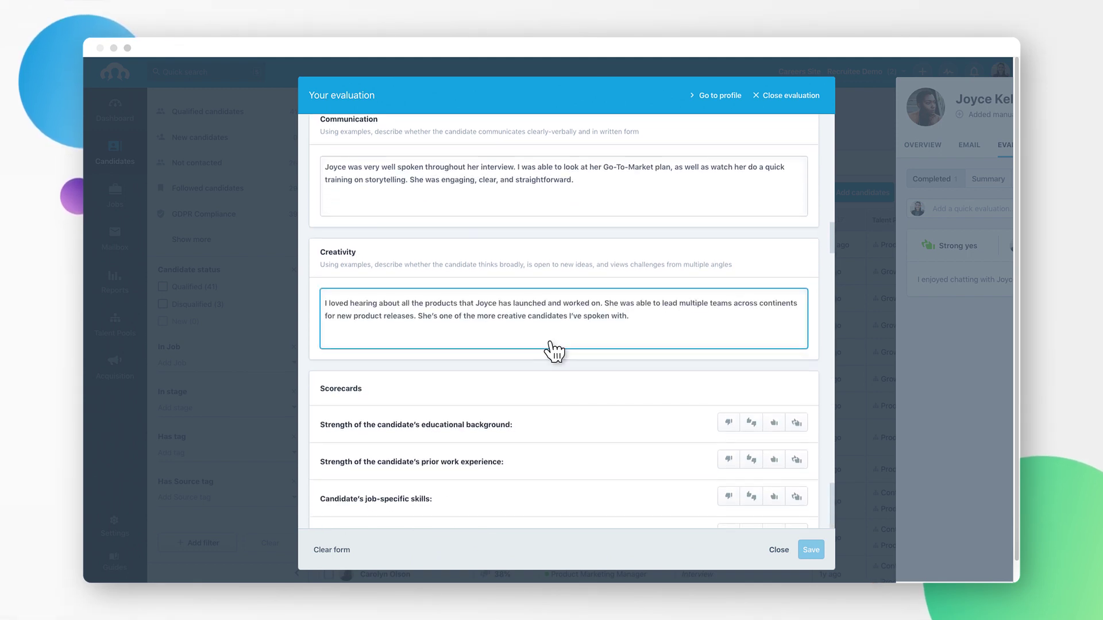
Rate the four scorecard rows Strong yes, Yes, Strong yes and Strong yes.
left_click(797, 258)
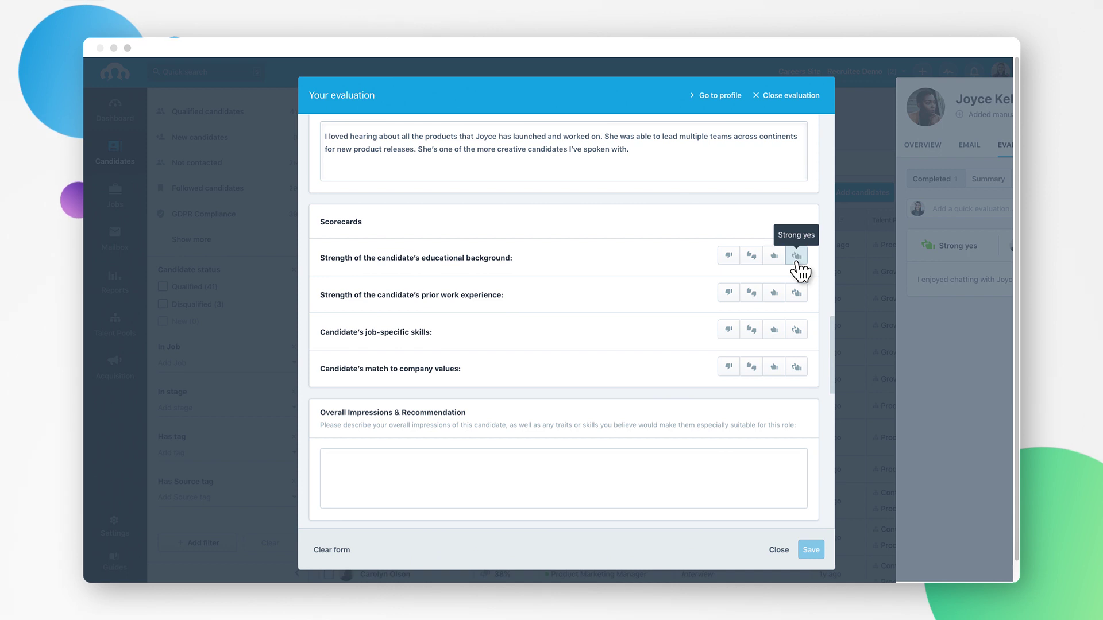
left_click(797, 257)
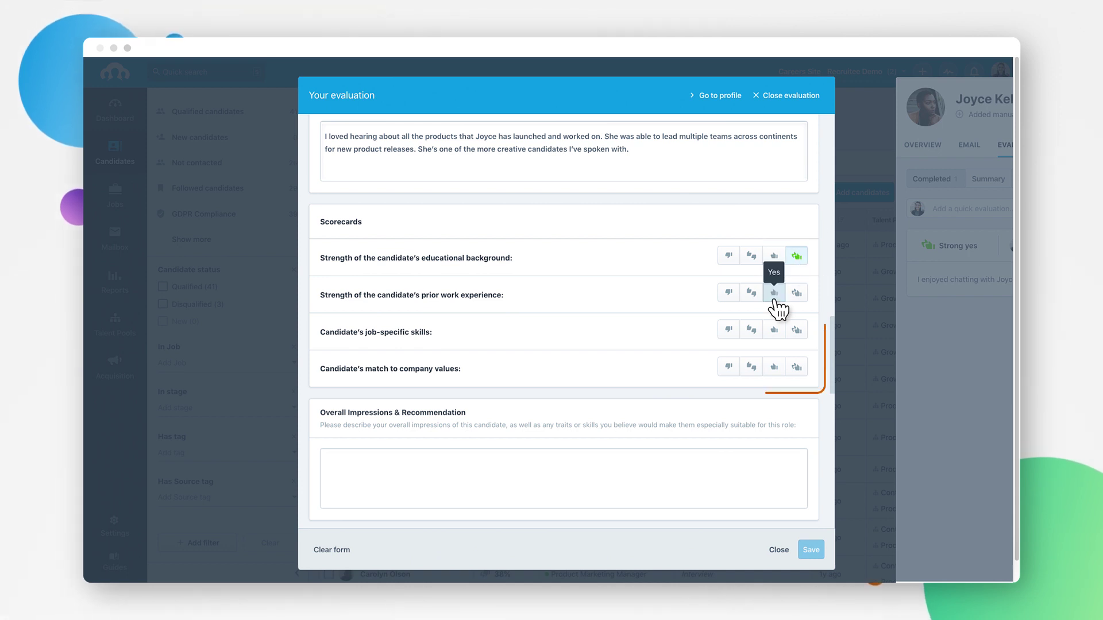
left_click(774, 300)
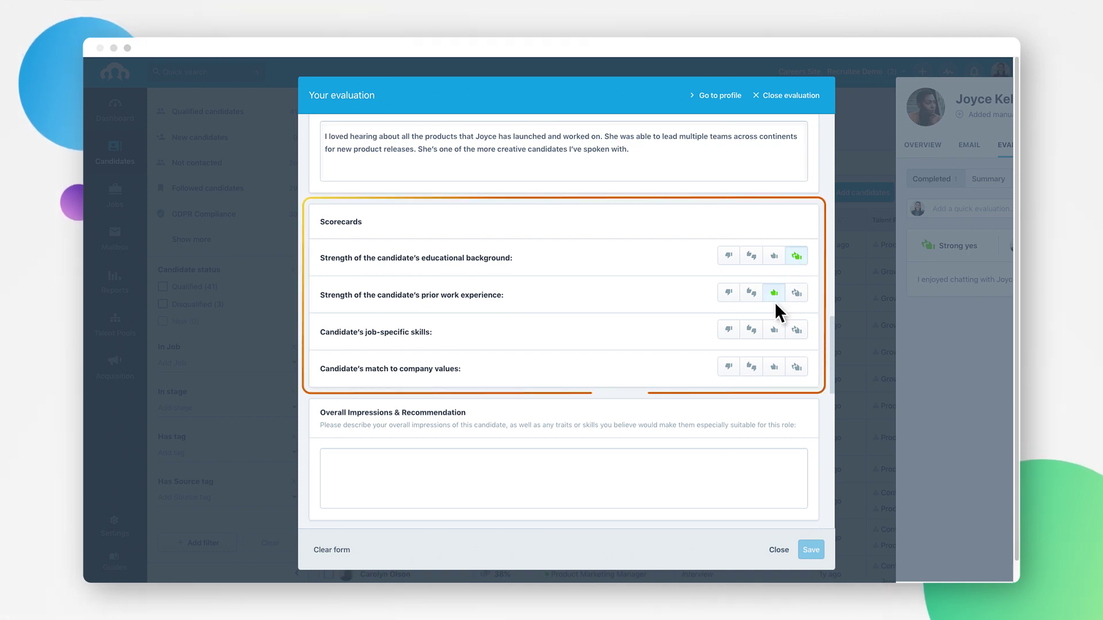
left_click(797, 336)
scroll(635, 296, "down", 5)
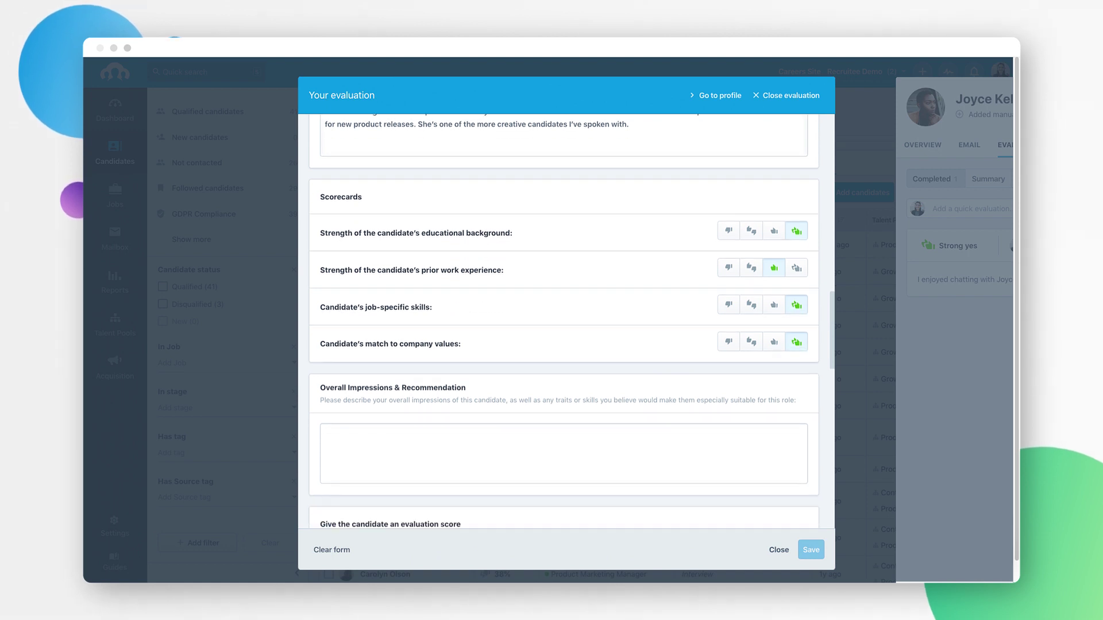
Add the overall impressions answer, give a Strong yes score, and save the evaluation.
left_click(542, 296)
type("I really enjoyed speaking with Joyce today. She has very relevant experience working with several product teams and understands the challenges and opportunities in this role. She is one of the more creative candidates I’ve spoken with, and I enjoyed hearing about the different types of product launches she’s spearheaded. I easily place her in the top 10% of candidates I have spoken with so far.")
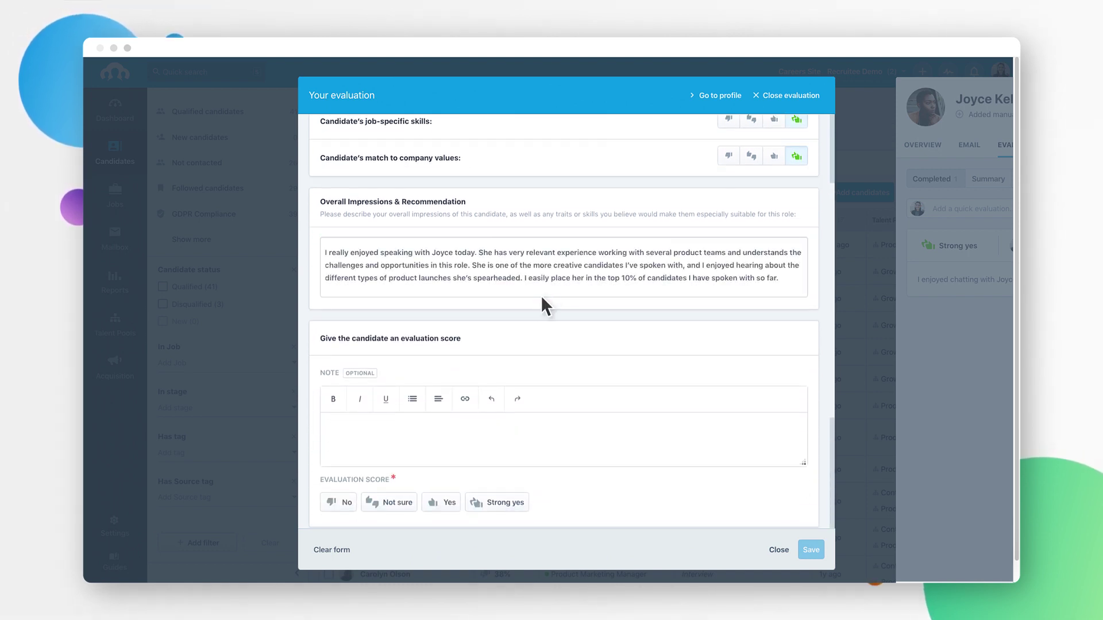
left_click(500, 508)
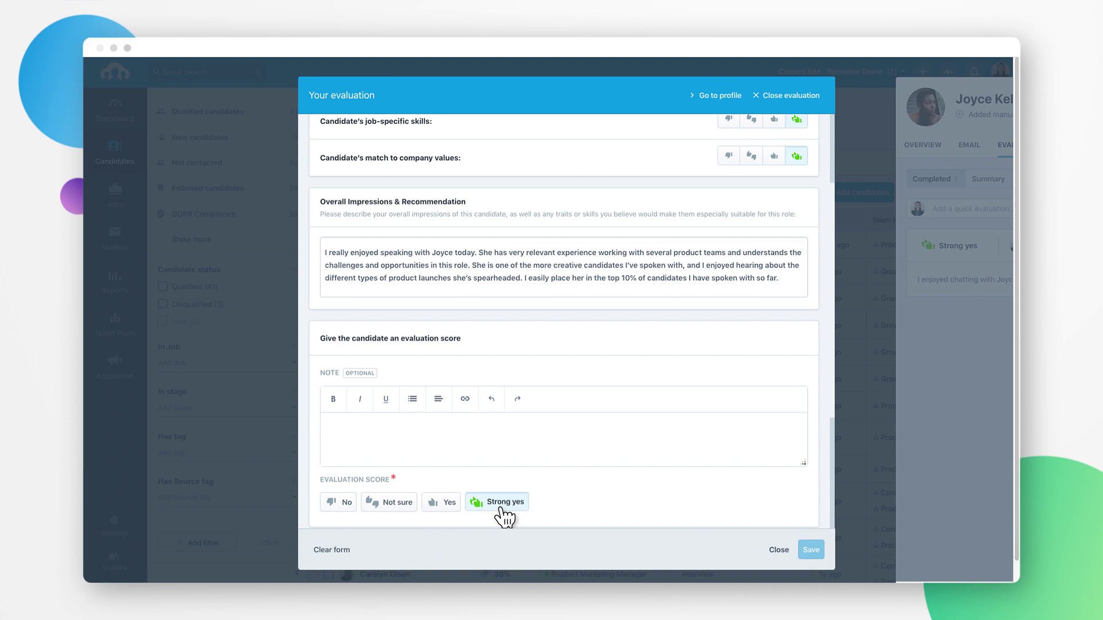
left_click(809, 552)
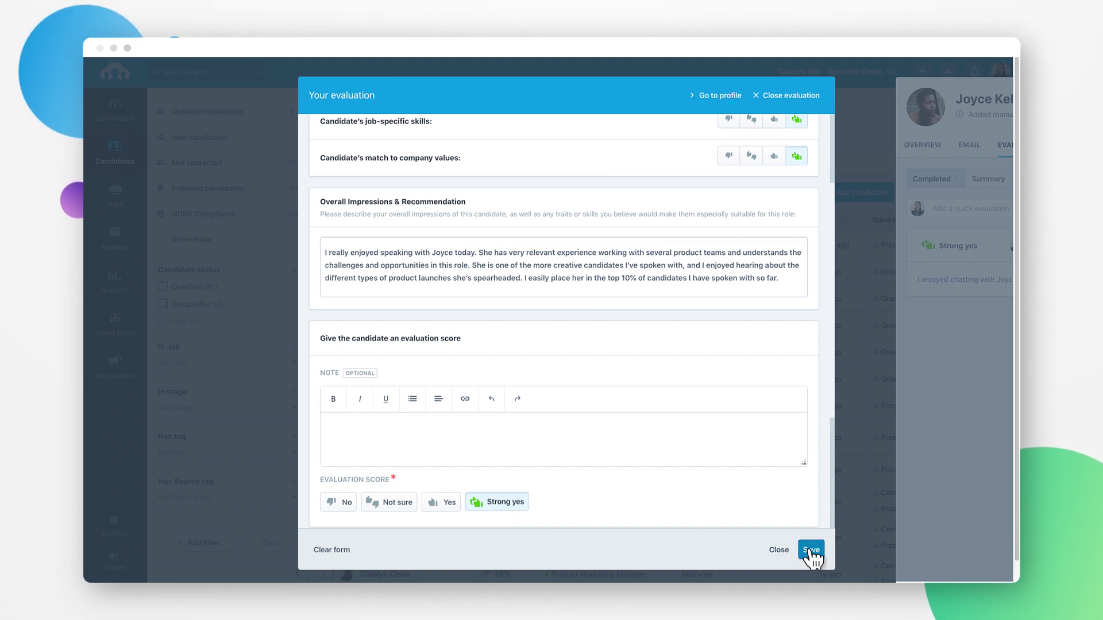
Post the team note '4 years of experience at a similar SaaS scaleup in New York.'.
left_click(714, 98)
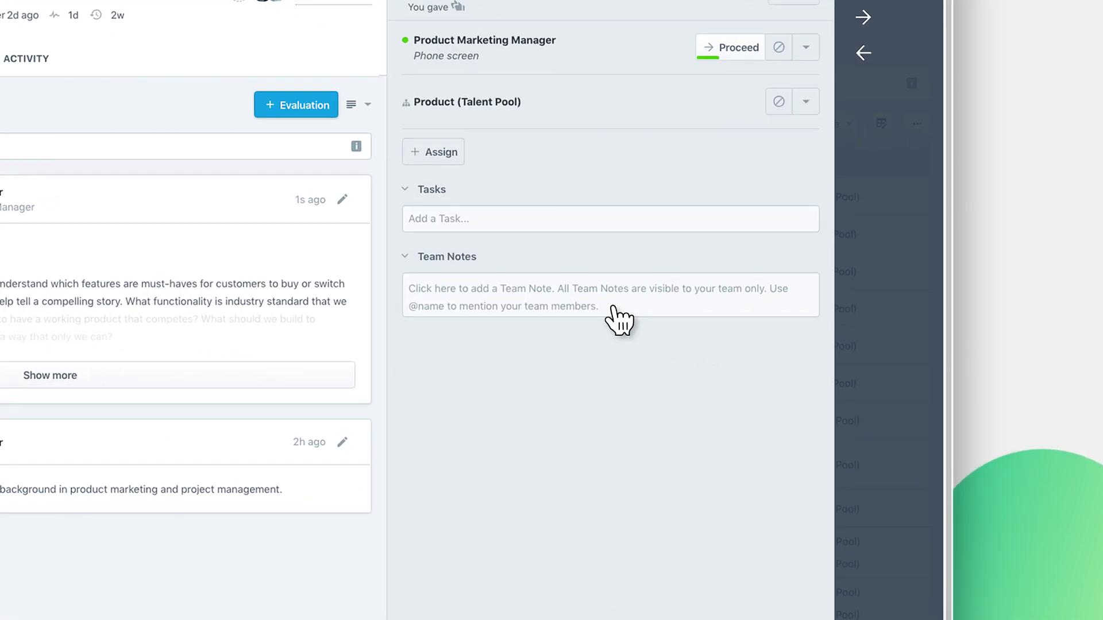
left_click(777, 322)
type("4 years of experience at a similar SaaS sca")
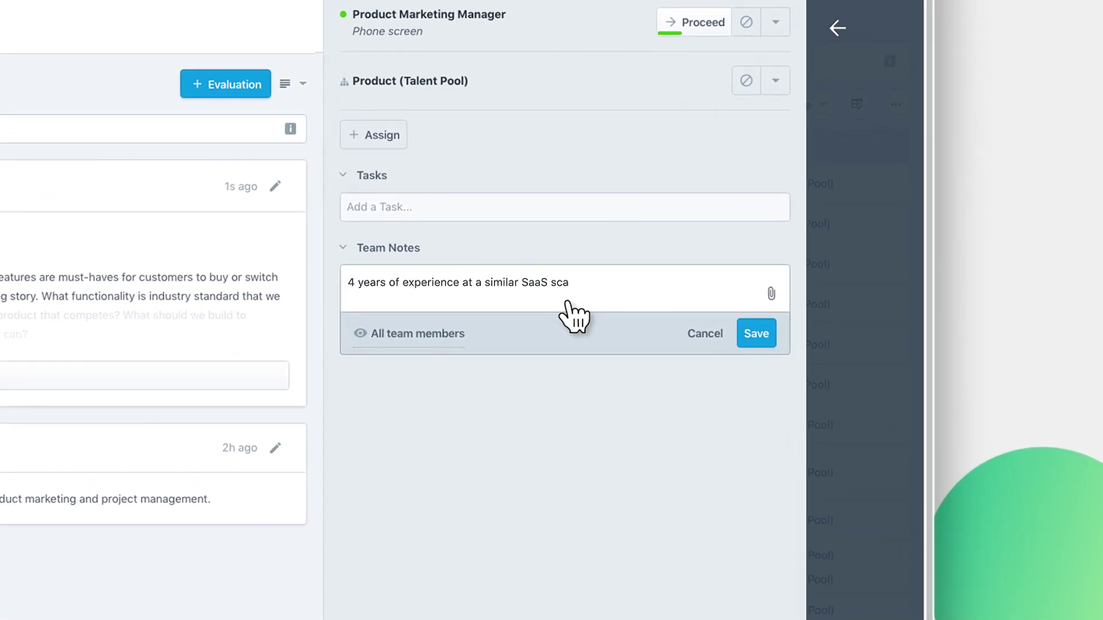
type("leup in New York.")
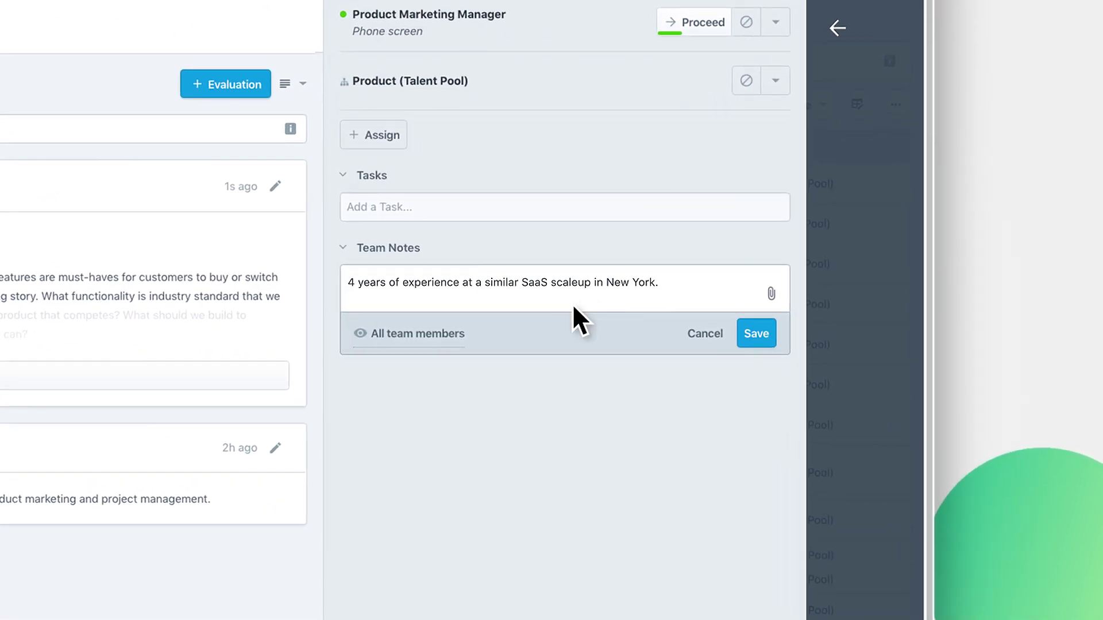
left_click(755, 340)
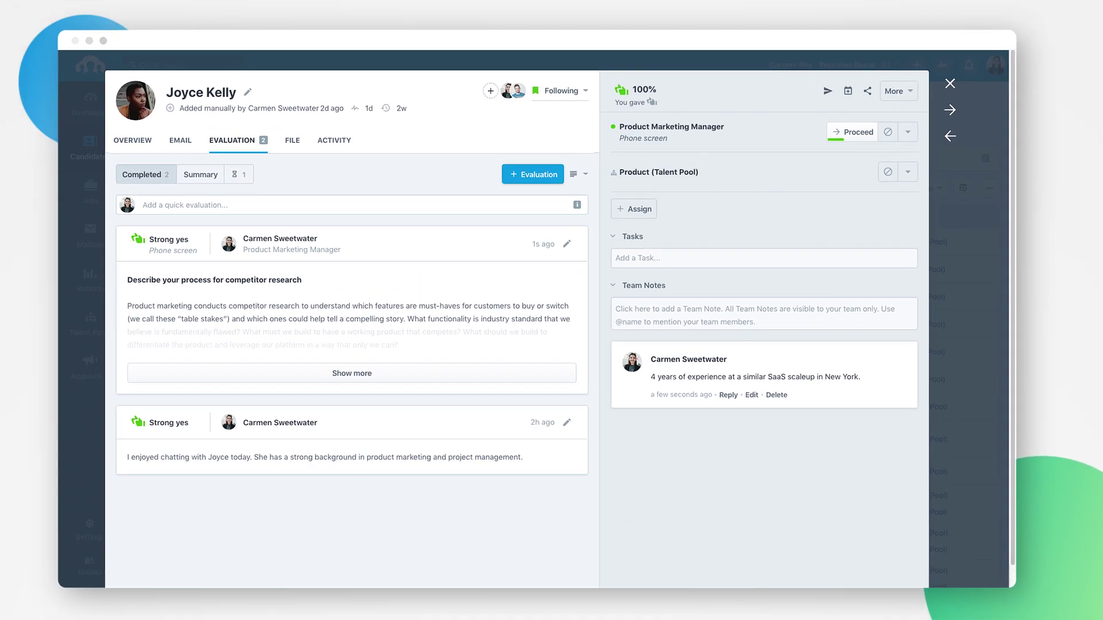
Schedule the 60-minute on-site interview on 05 Jun 2019, 14:00, requesting evaluations from two interviewers.
left_click(856, 96)
left_click(457, 365)
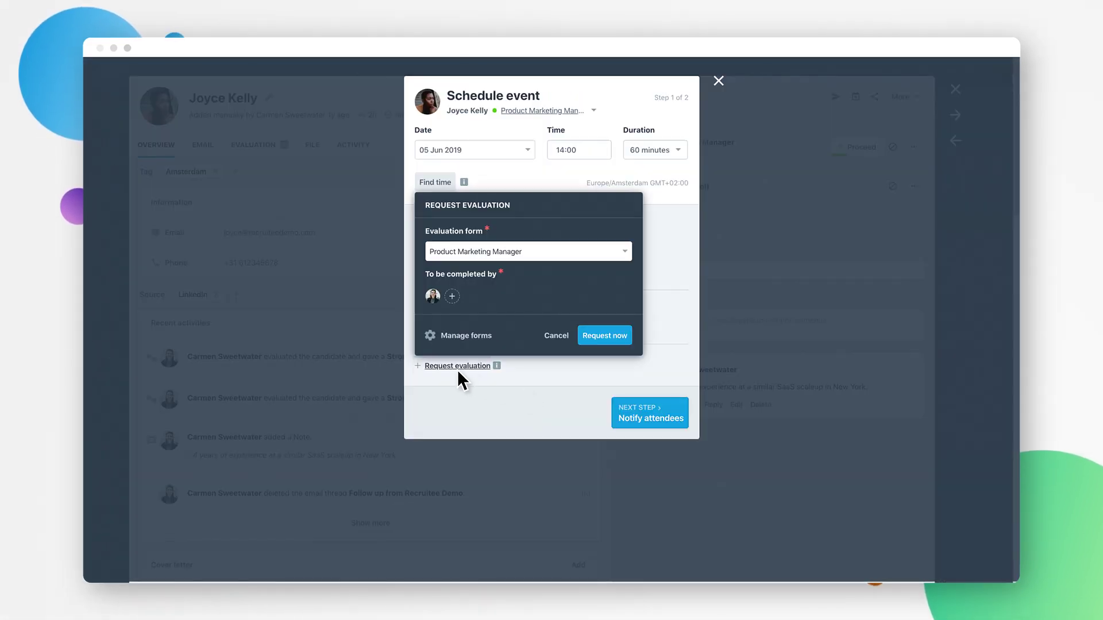
left_click(452, 297)
left_click(423, 351)
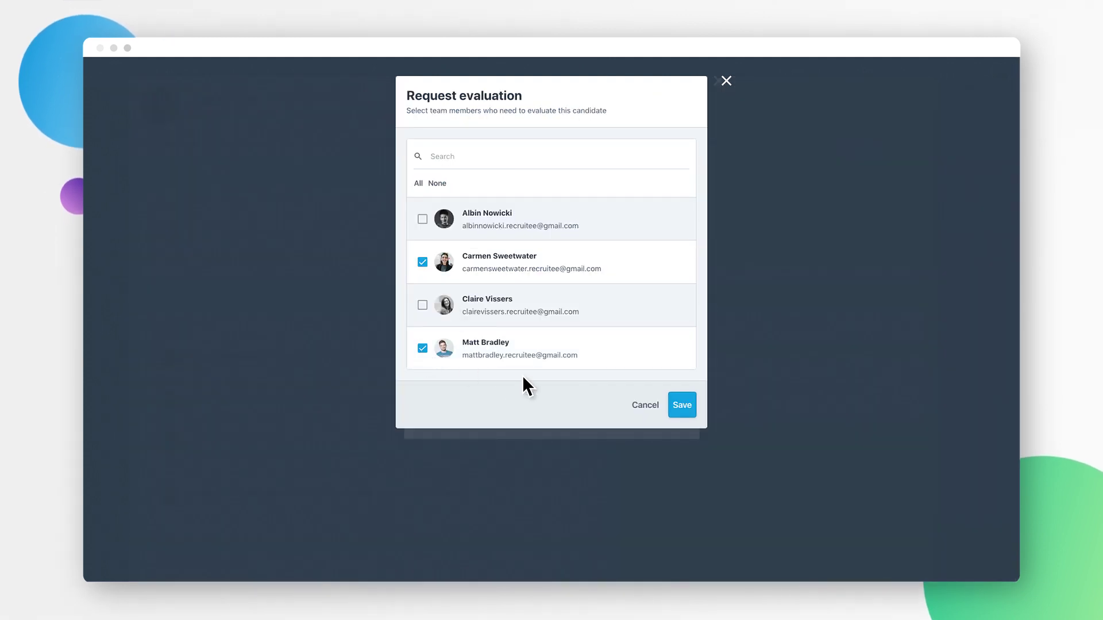
left_click(682, 409)
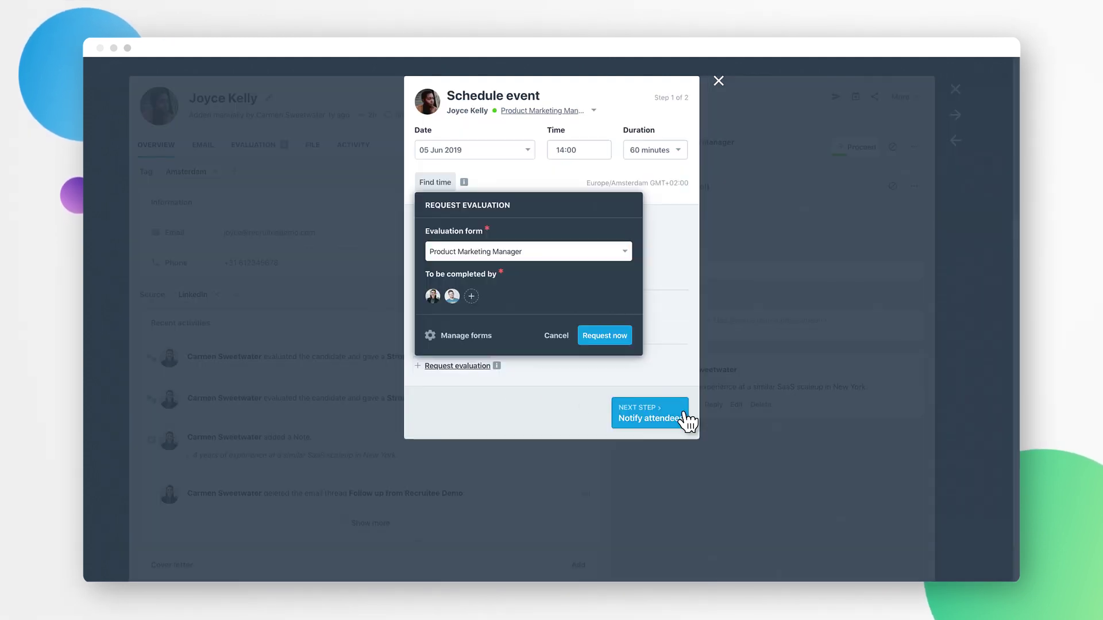
left_click(606, 337)
left_click(651, 475)
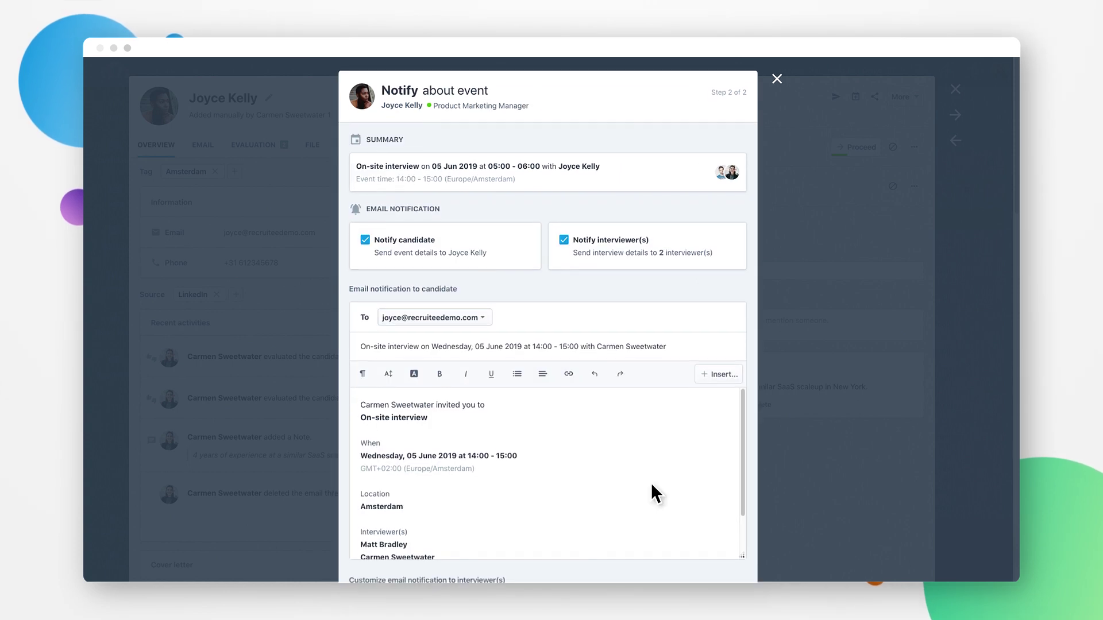
scroll(651, 485, "down", 2)
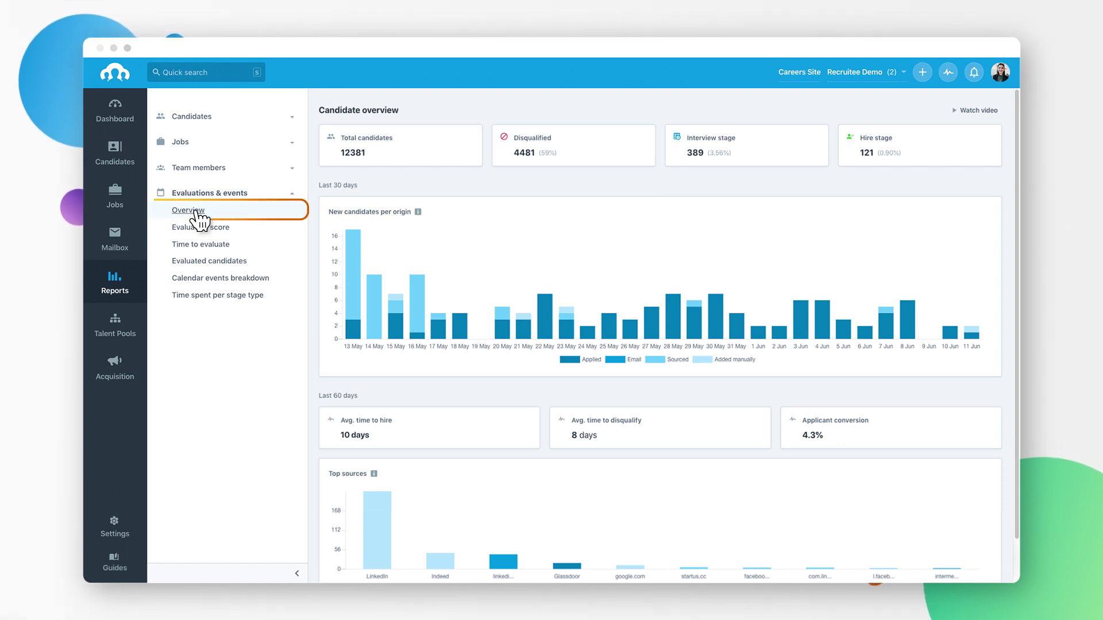
Look through the Evaluations & events Overview report, then go back to the Dashboard overview.
left_click(196, 211)
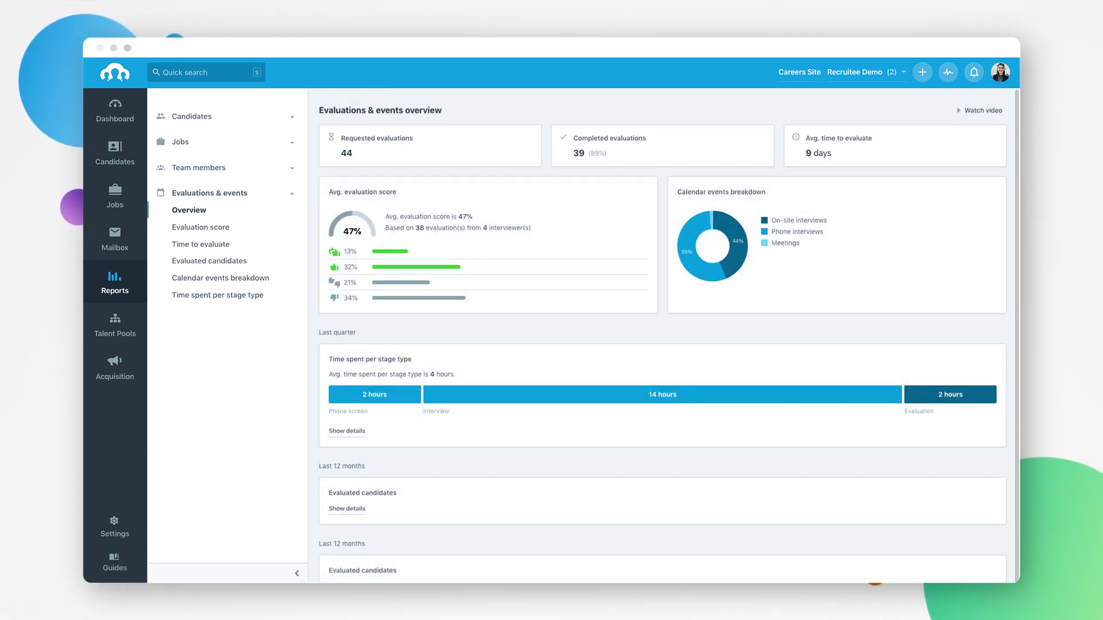
scroll(662, 338, "down", 2)
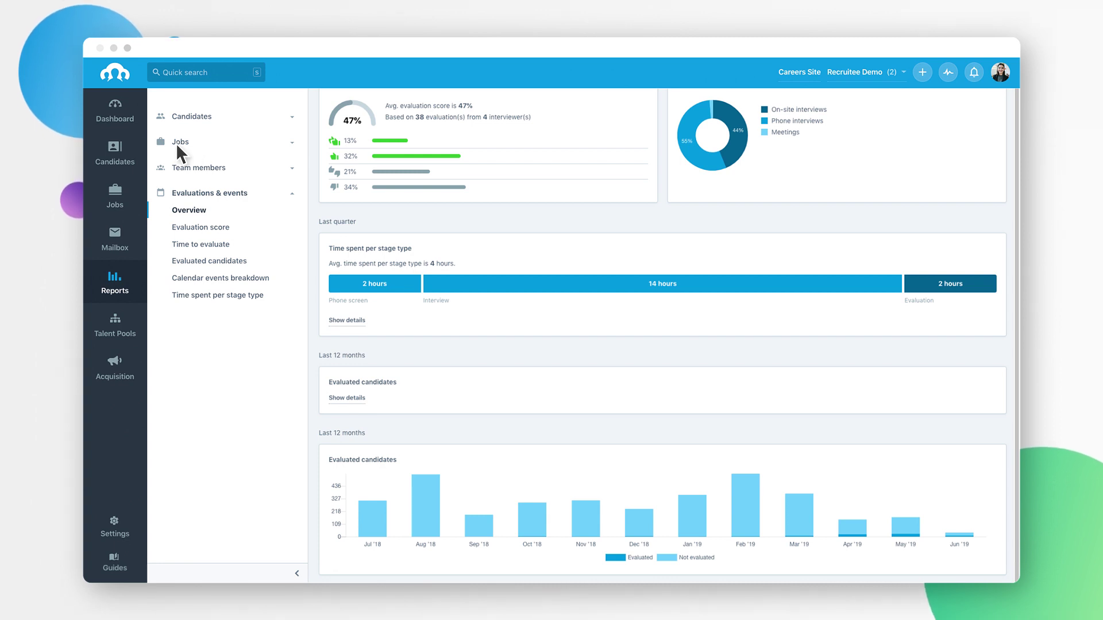
left_click(116, 127)
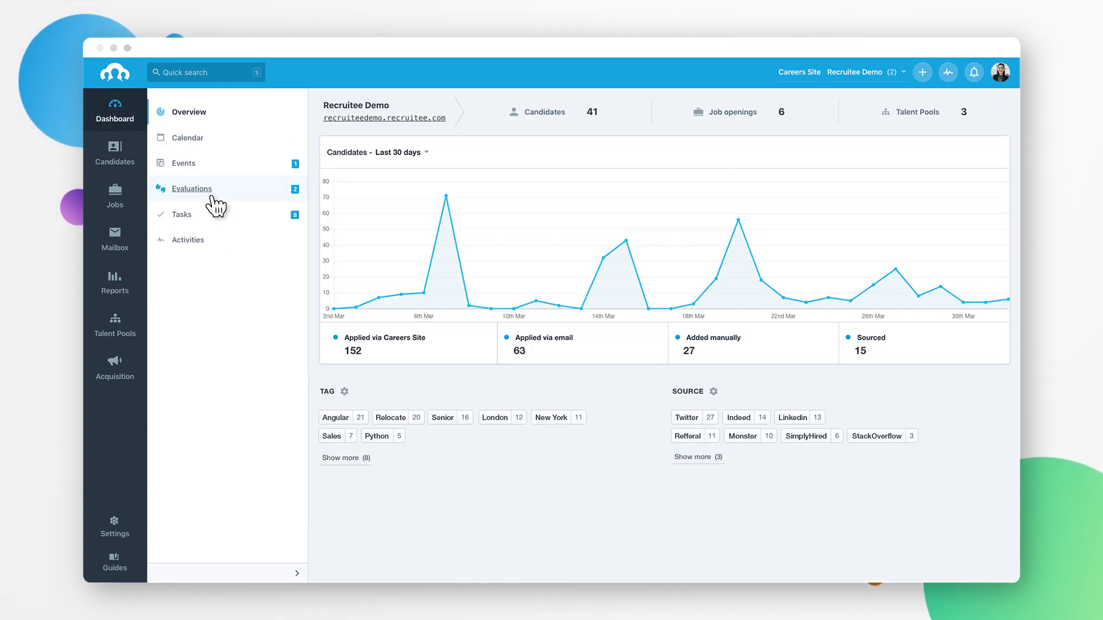
Open the candidate's profile from her card in the completed Evaluations list.
left_click(216, 205)
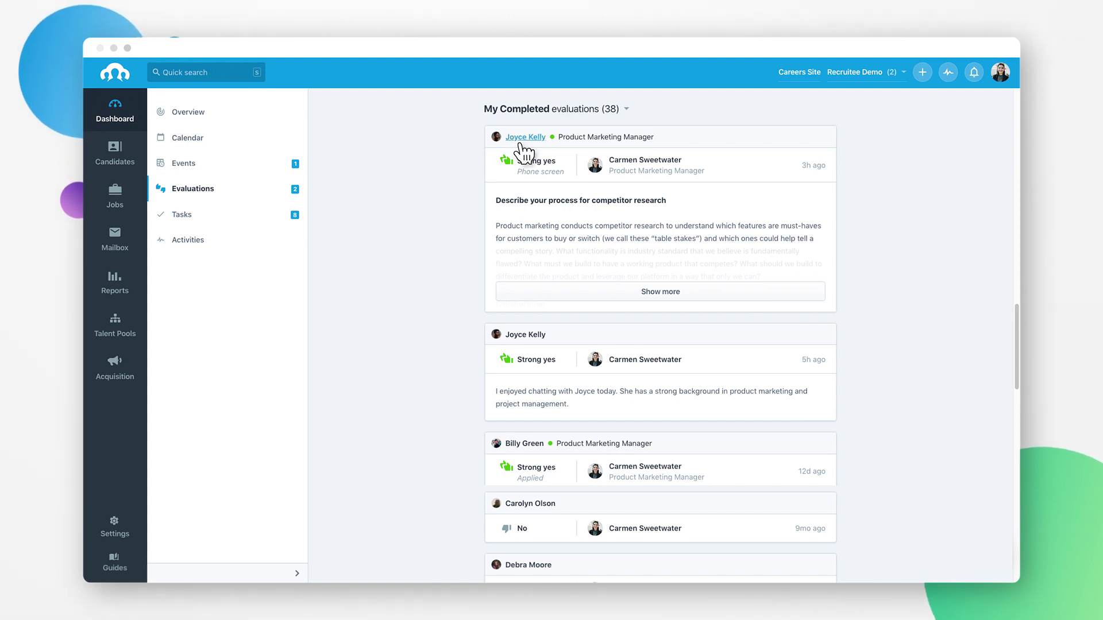
left_click(524, 138)
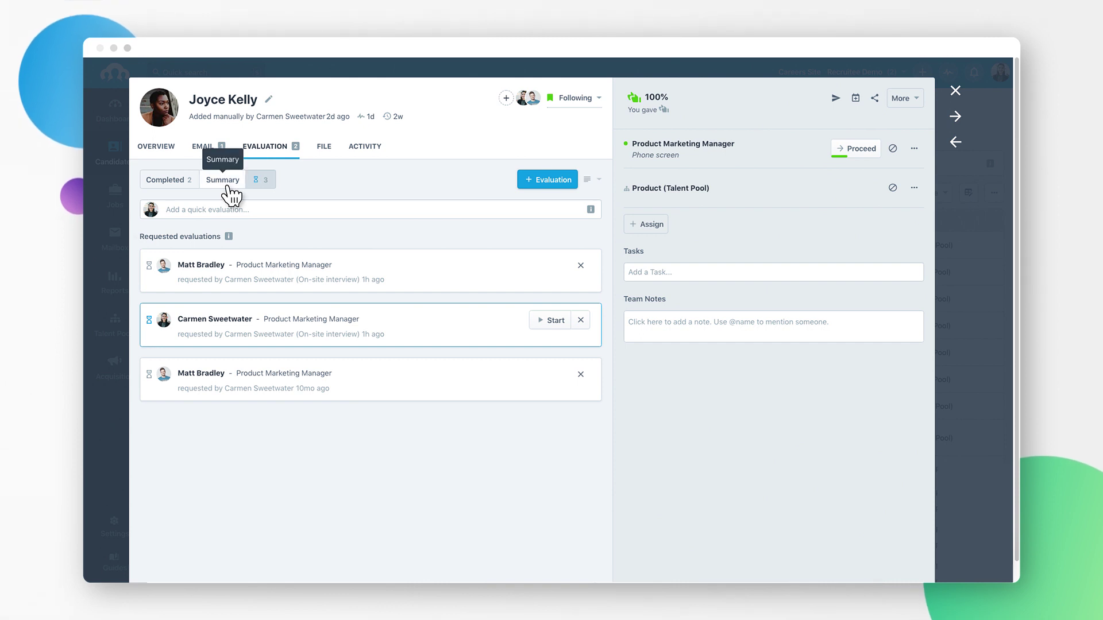
Show the candidate's Summary: 100% score from 2 evaluations, with the scorecard summary below.
left_click(227, 186)
scroll(228, 186, "down", 1)
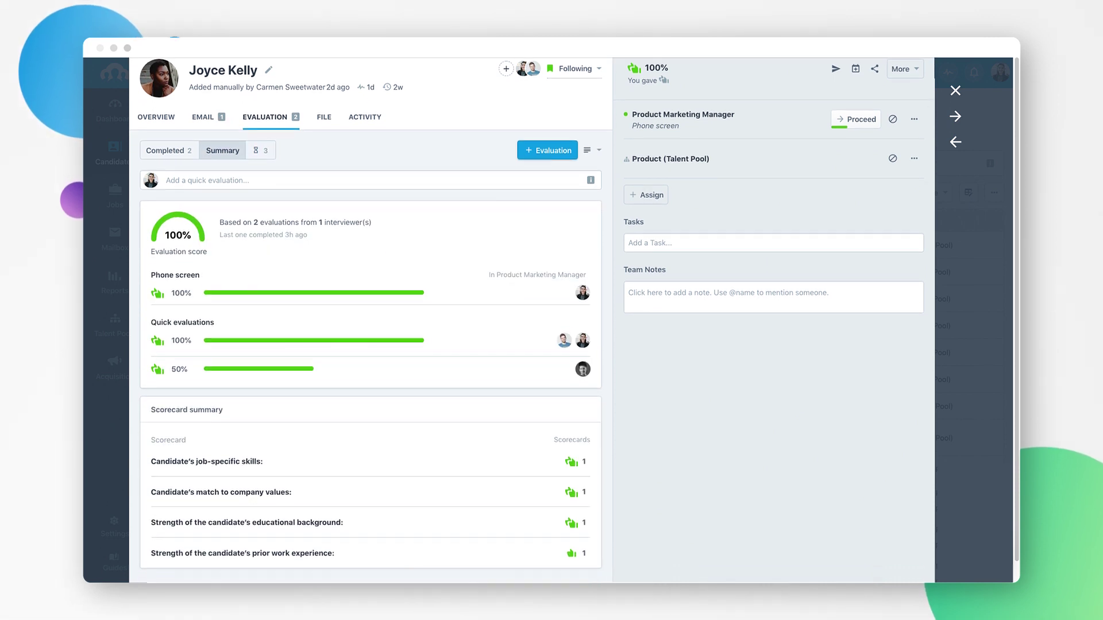